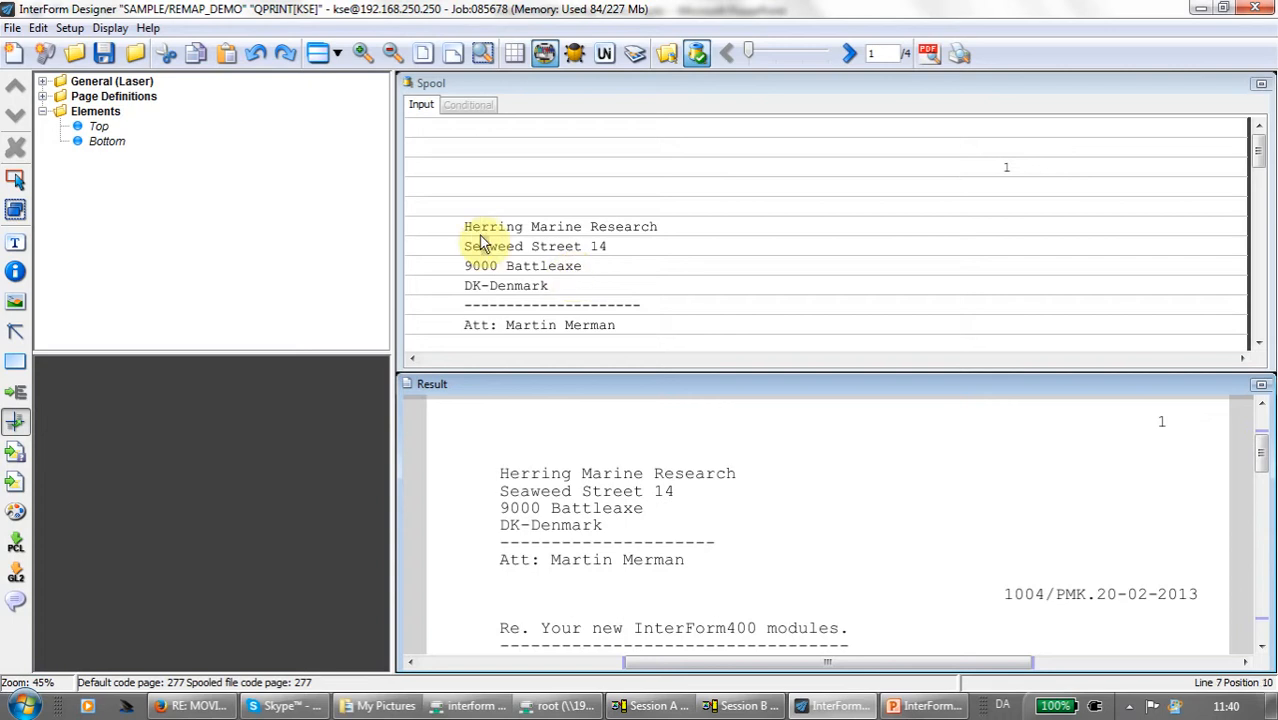
- Remap the address block at positions 8 to 40, lines 6 to 11, placing it at about 2.54 top, 9.91 left
{"action": "left_click_drag", "start_coordinate": [465, 222], "coordinate": [740, 328]}
{"action": "left_click", "coordinate": [808, 490]}
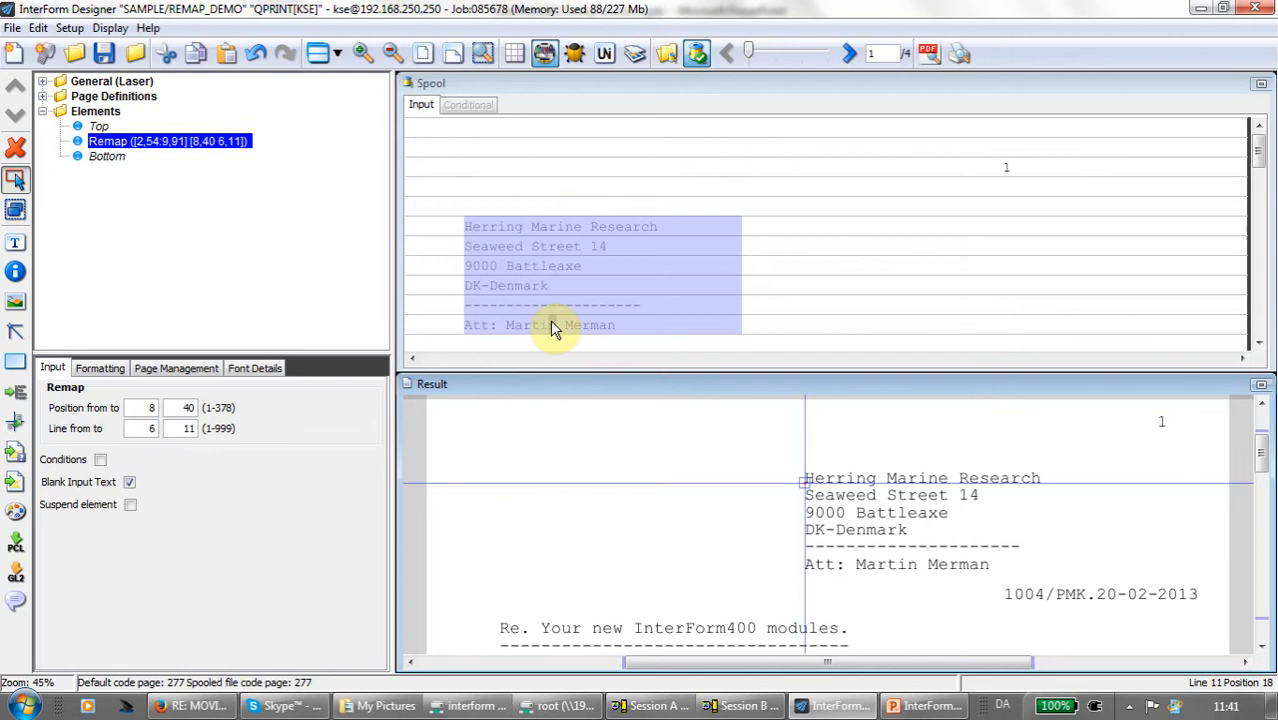
- Try ending the remap's input range at line 10, and restore the last line to 11
{"action": "double_click", "coordinate": [186, 428]}
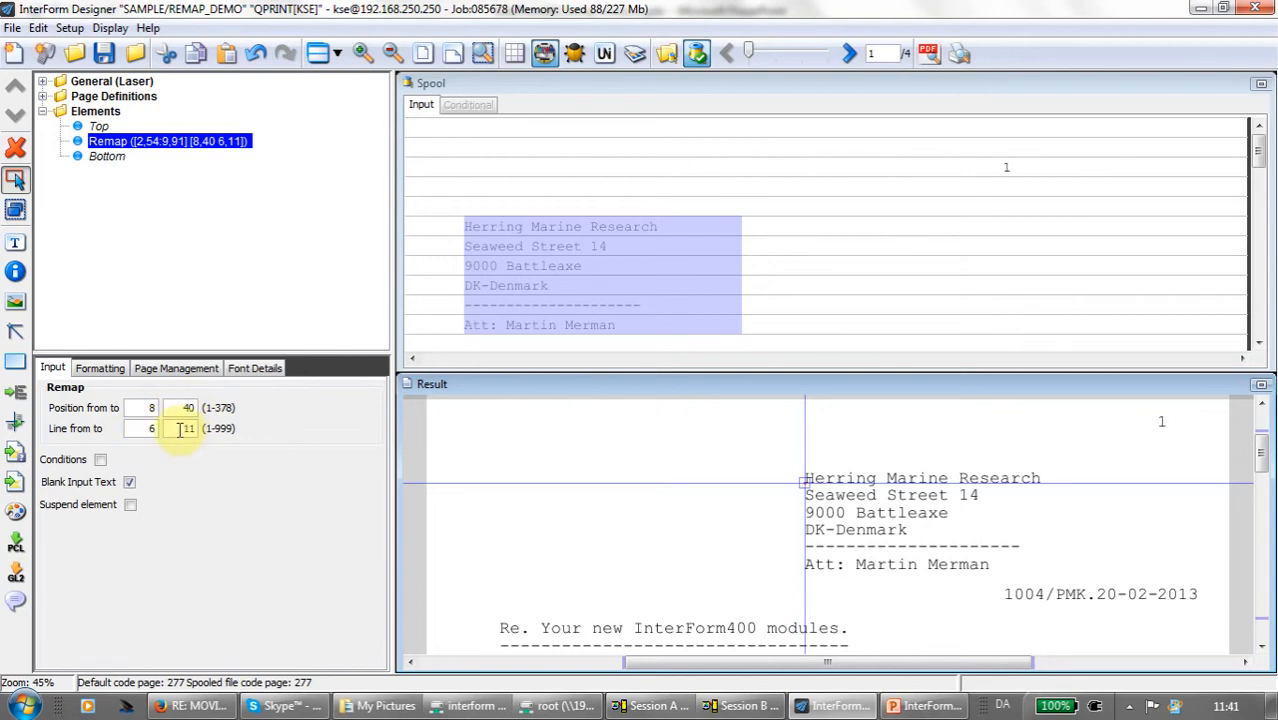
{"action": "type", "text": "10"}
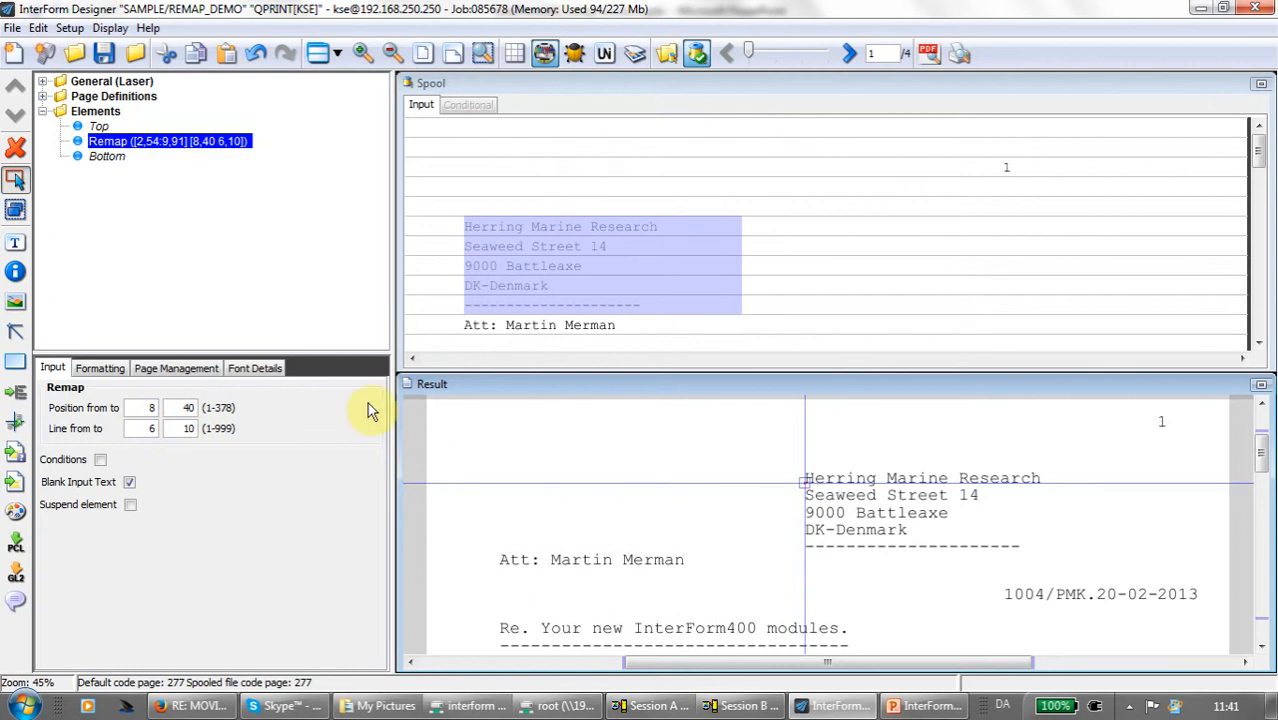
{"action": "double_click", "coordinate": [188, 428]}
{"action": "type", "text": "11"}
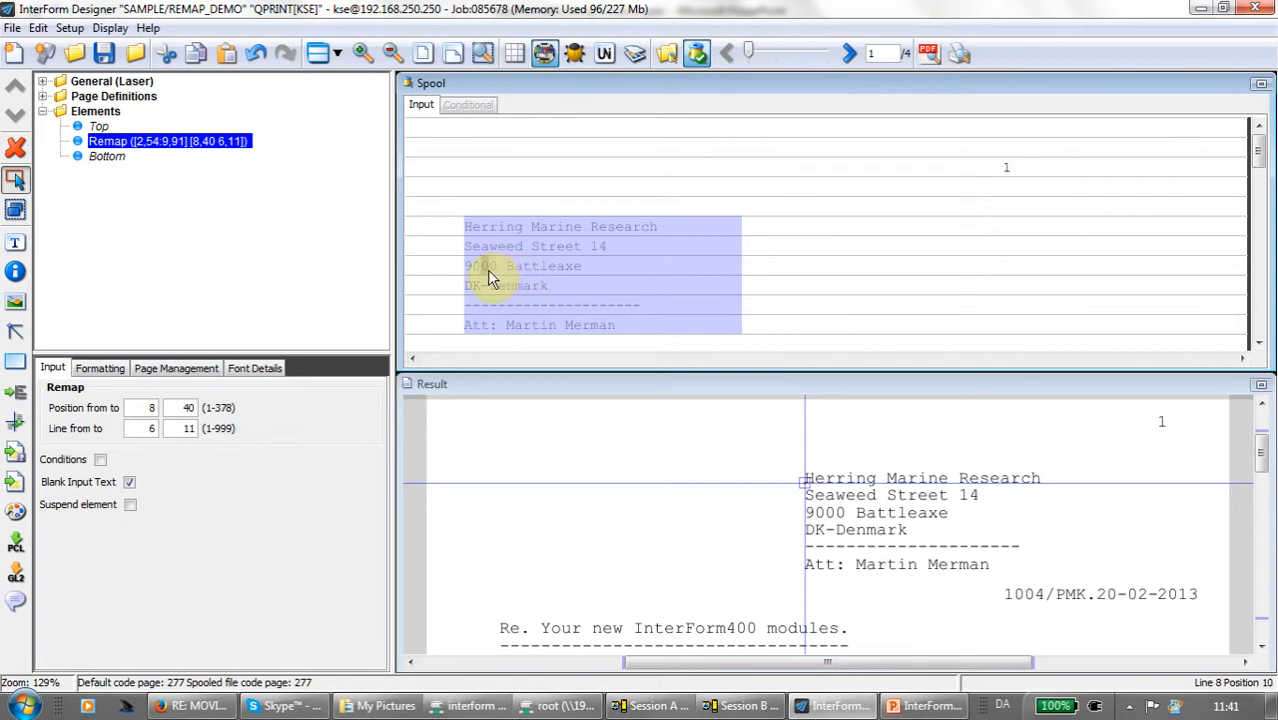
- Reselect the remap's input area in the spool, spanning positions 8 to 65 and lines 6 to 11
{"action": "left_click", "coordinate": [177, 143]}
{"action": "left_click_drag", "start_coordinate": [470, 232], "coordinate": [628, 262]}
{"action": "left_click_drag", "start_coordinate": [465, 228], "coordinate": [936, 326]}
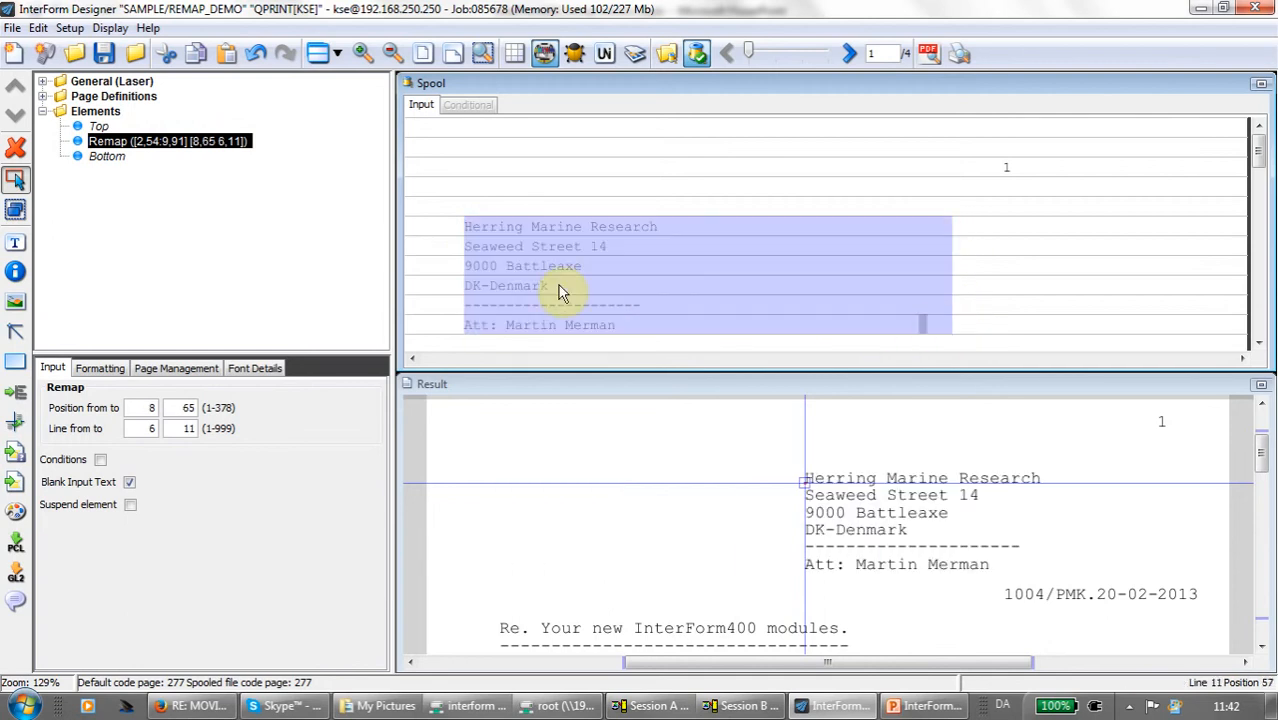
- Reselect the Remap element and turn off the setup option "Double click remap and tabulator elements to update input"
{"action": "left_click", "coordinate": [102, 160]}
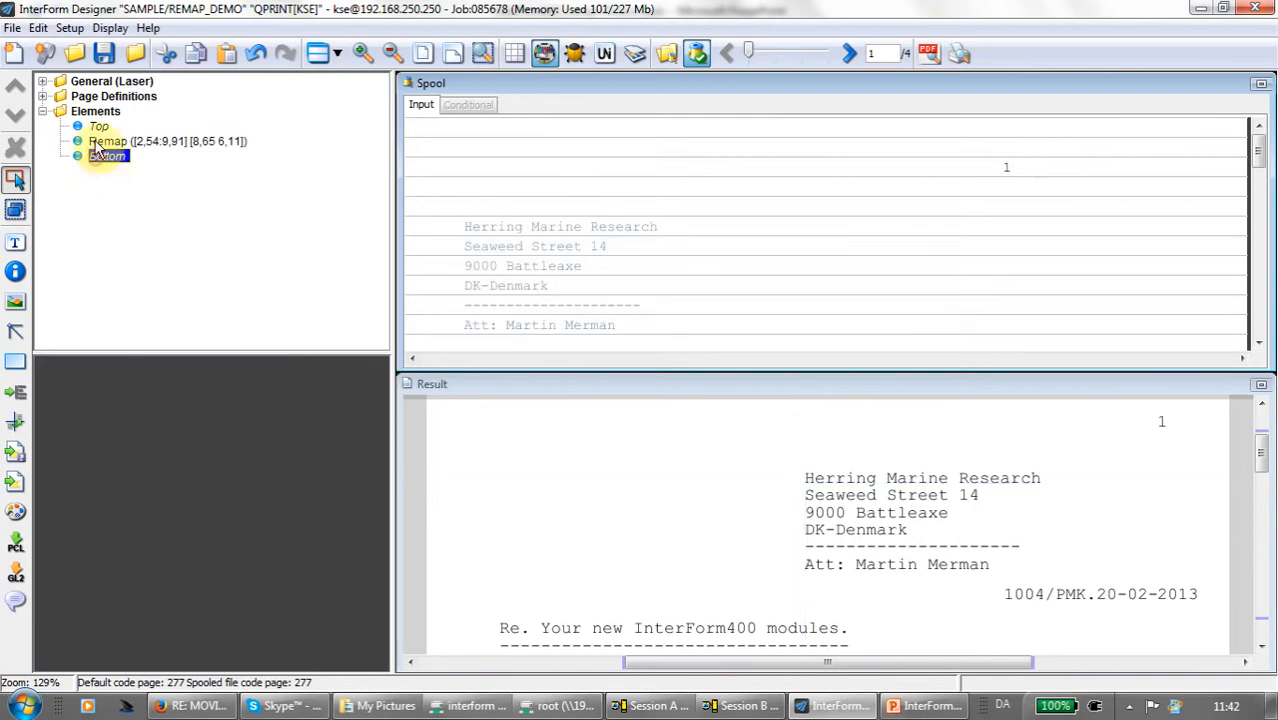
{"action": "left_click", "coordinate": [106, 141]}
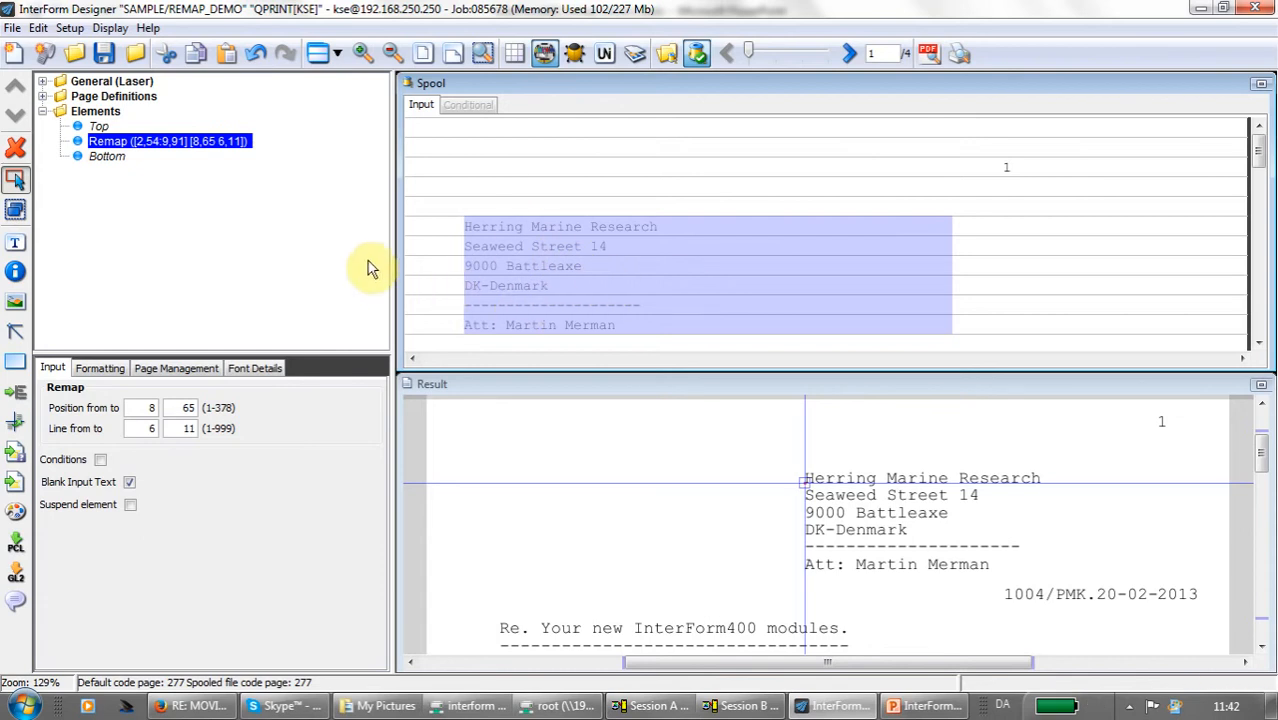
{"action": "left_click", "coordinate": [69, 28]}
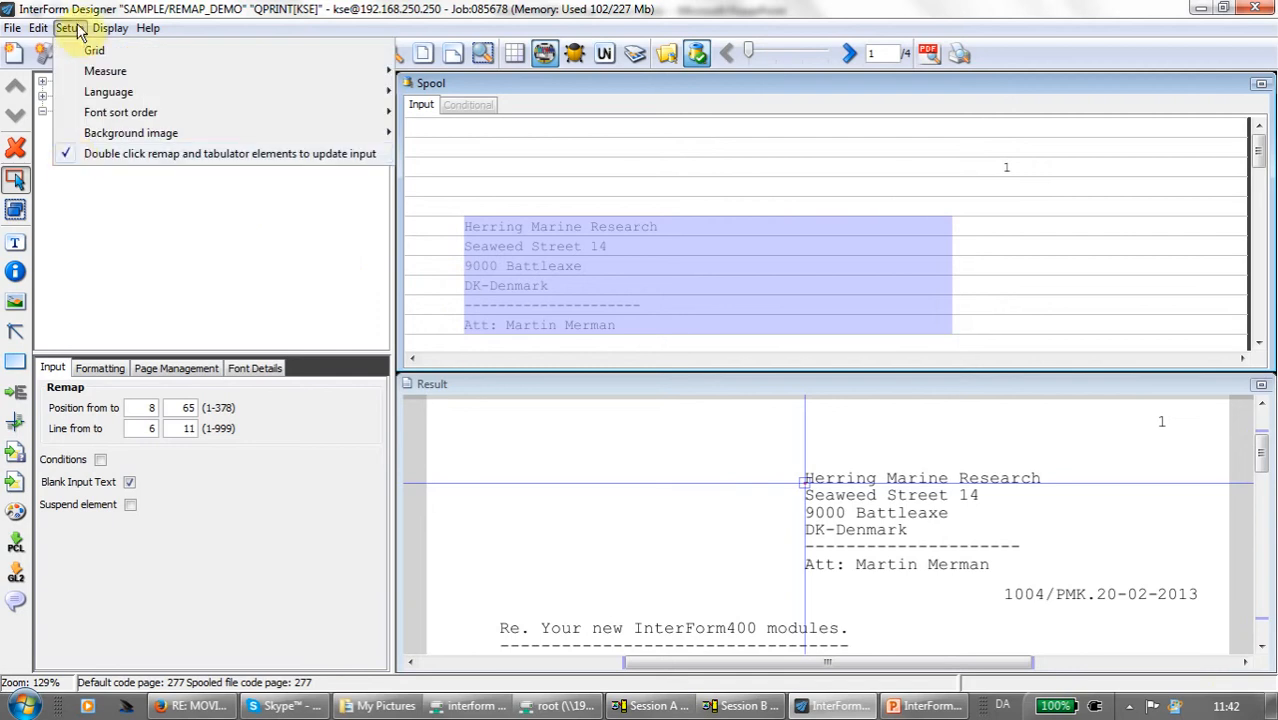
{"action": "left_click", "coordinate": [66, 158]}
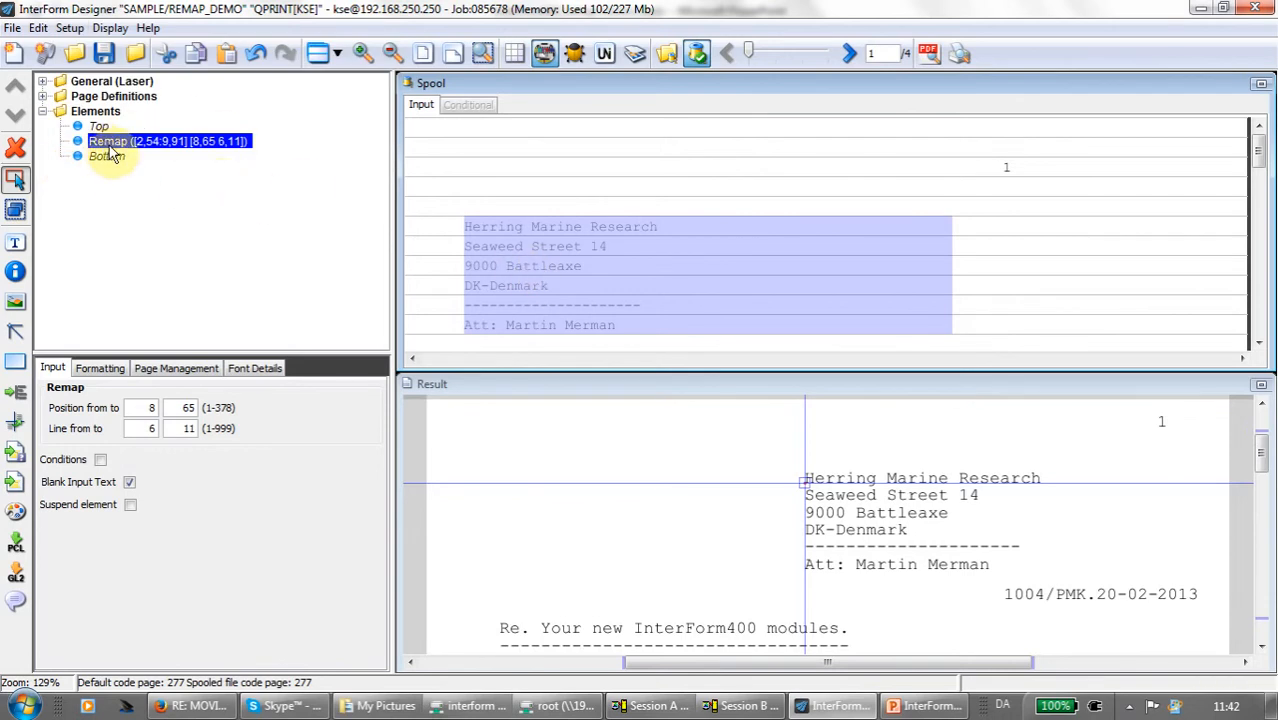
- Redefine the remap's input area directly in the spool as positions 8 to 50, lines 6 to 11
{"action": "left_click", "coordinate": [517, 249]}
{"action": "left_click_drag", "start_coordinate": [530, 256], "coordinate": [758, 324]}
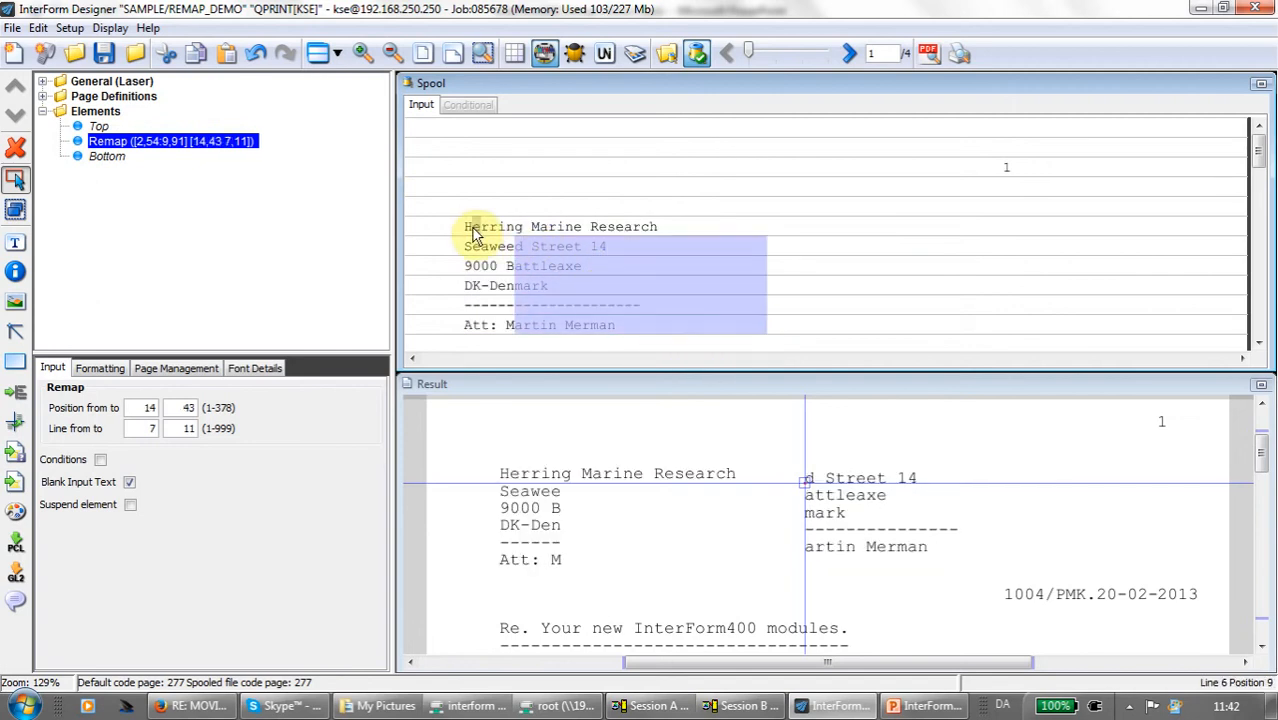
{"action": "left_click_drag", "start_coordinate": [465, 222], "coordinate": [821, 325]}
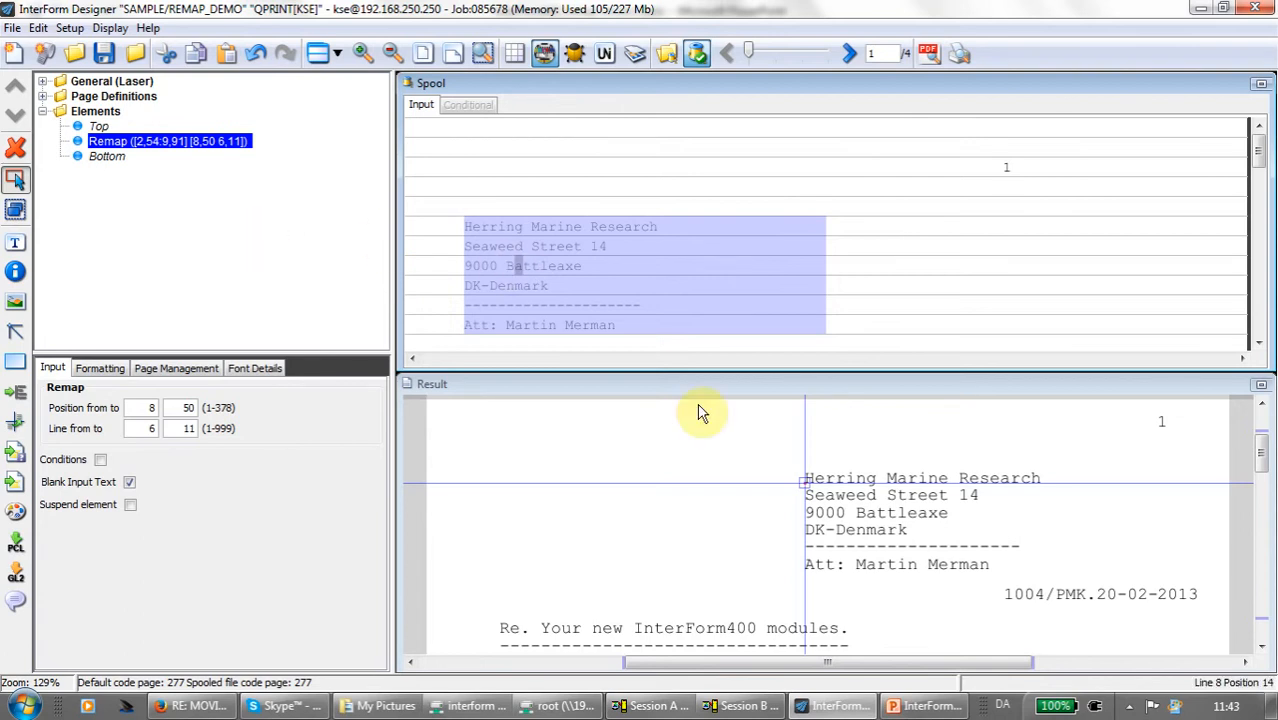
- Move the remapped address to about 2.26 top, 5.22 left, and set its font to Arial 10 - 5010
{"action": "left_click_drag", "start_coordinate": [812, 487], "coordinate": [620, 475]}
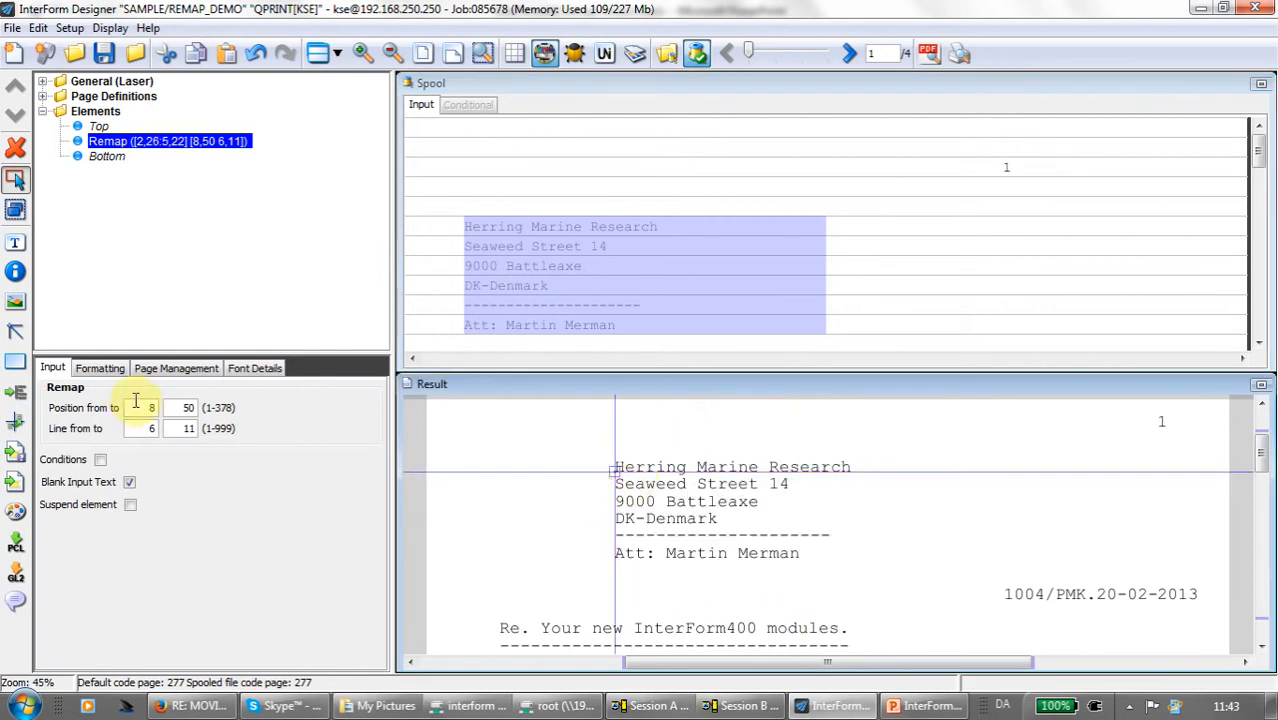
{"action": "left_click", "coordinate": [100, 368]}
{"action": "left_click", "coordinate": [296, 412]}
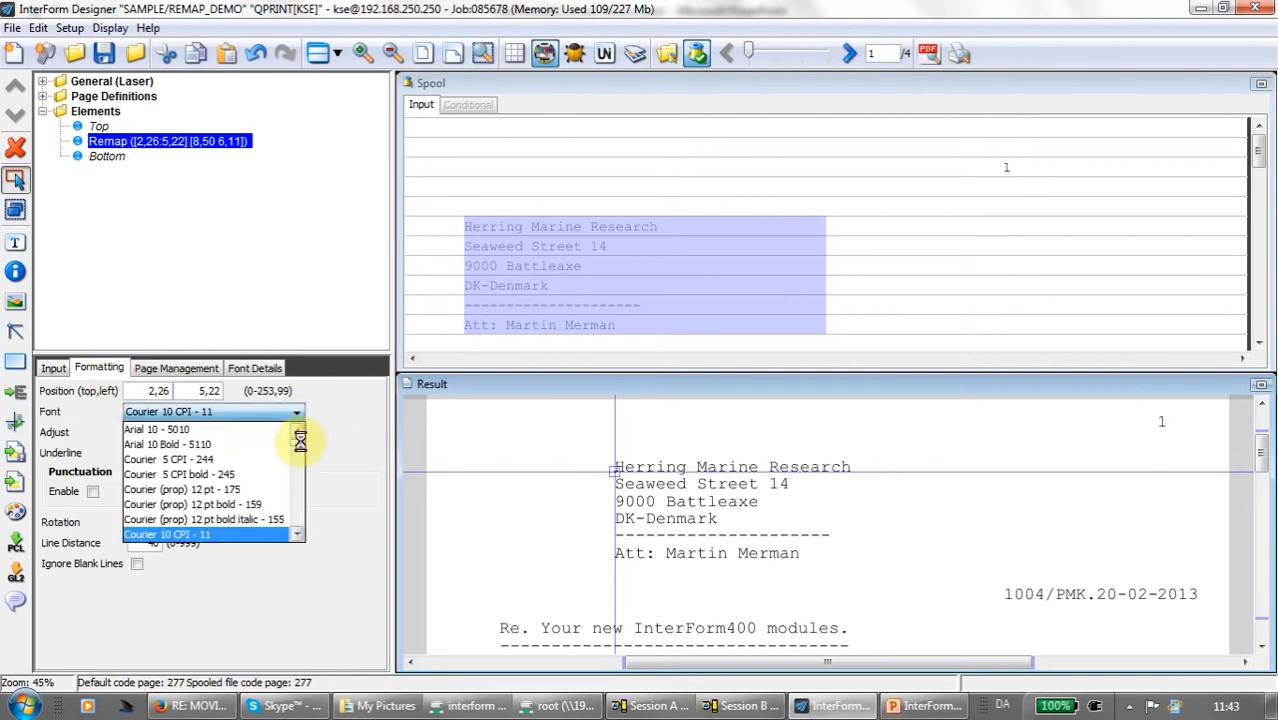
{"action": "left_click_drag", "start_coordinate": [296, 452], "coordinate": [305, 422]}
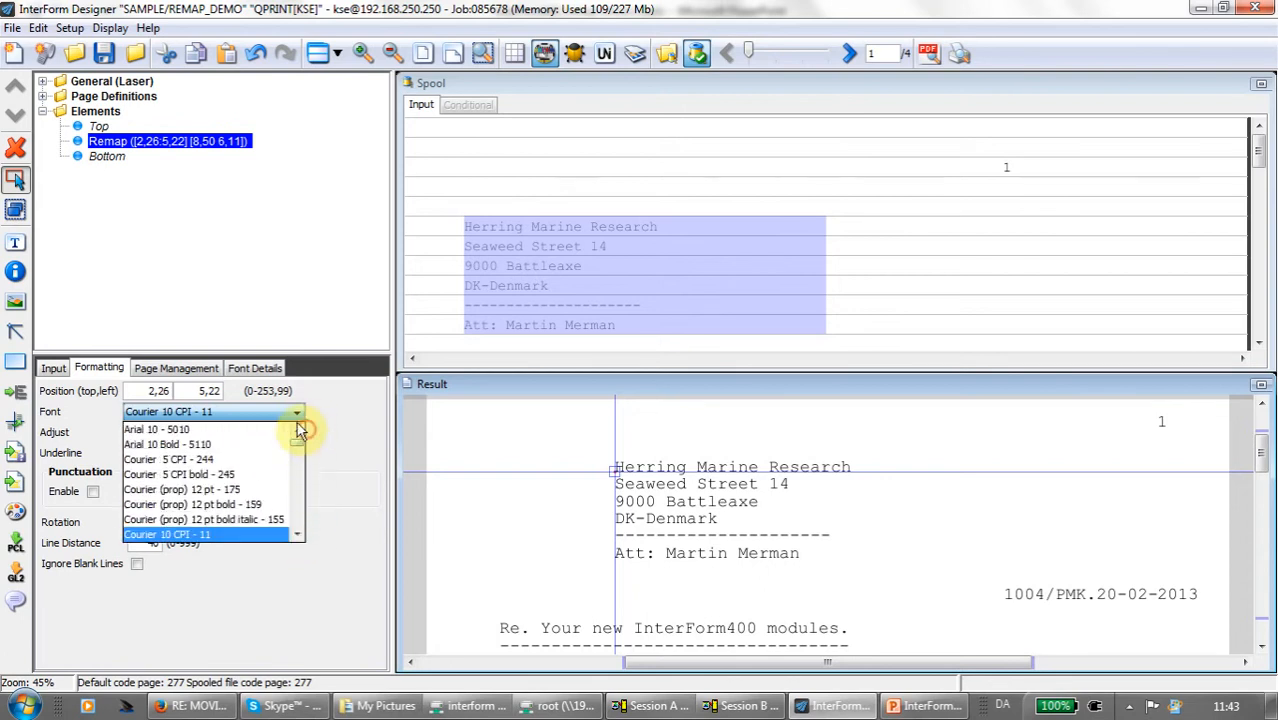
{"action": "left_click", "coordinate": [247, 431]}
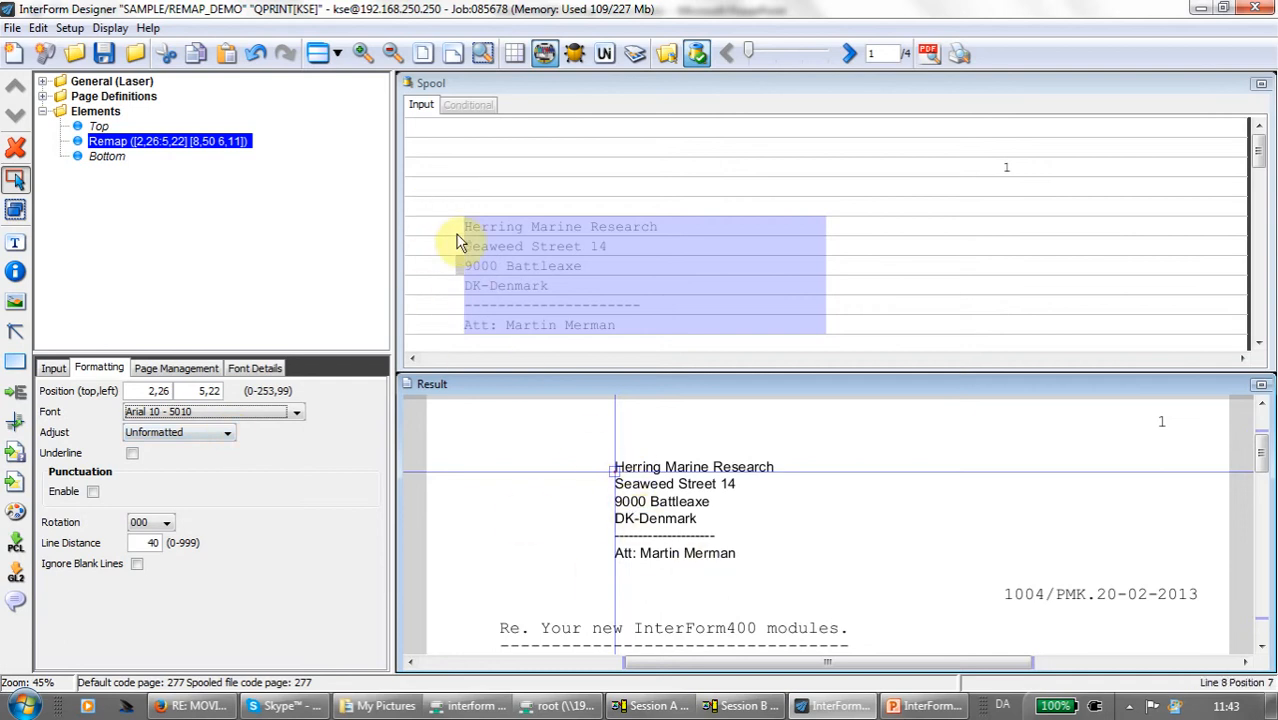
- Try the Left, Center and Right adjustments on the remapped address text
{"action": "left_click", "coordinate": [227, 433]}
{"action": "left_click", "coordinate": [196, 466]}
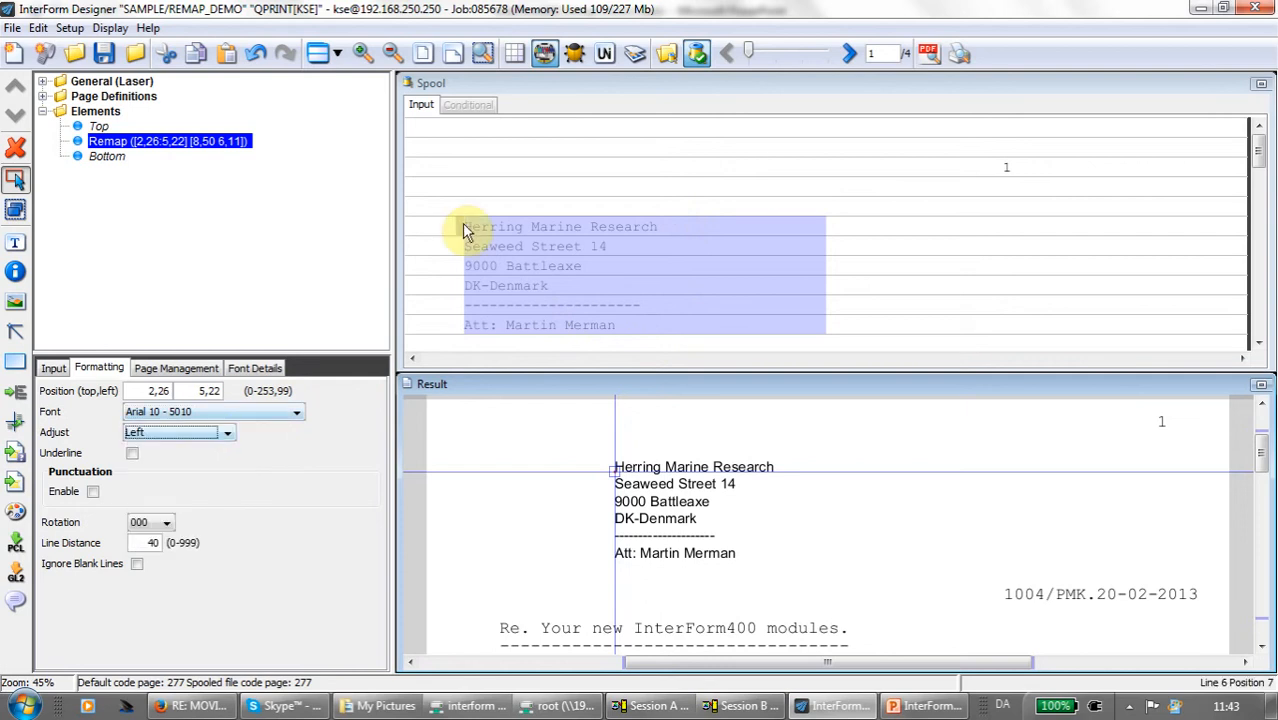
{"action": "left_click", "coordinate": [228, 434]}
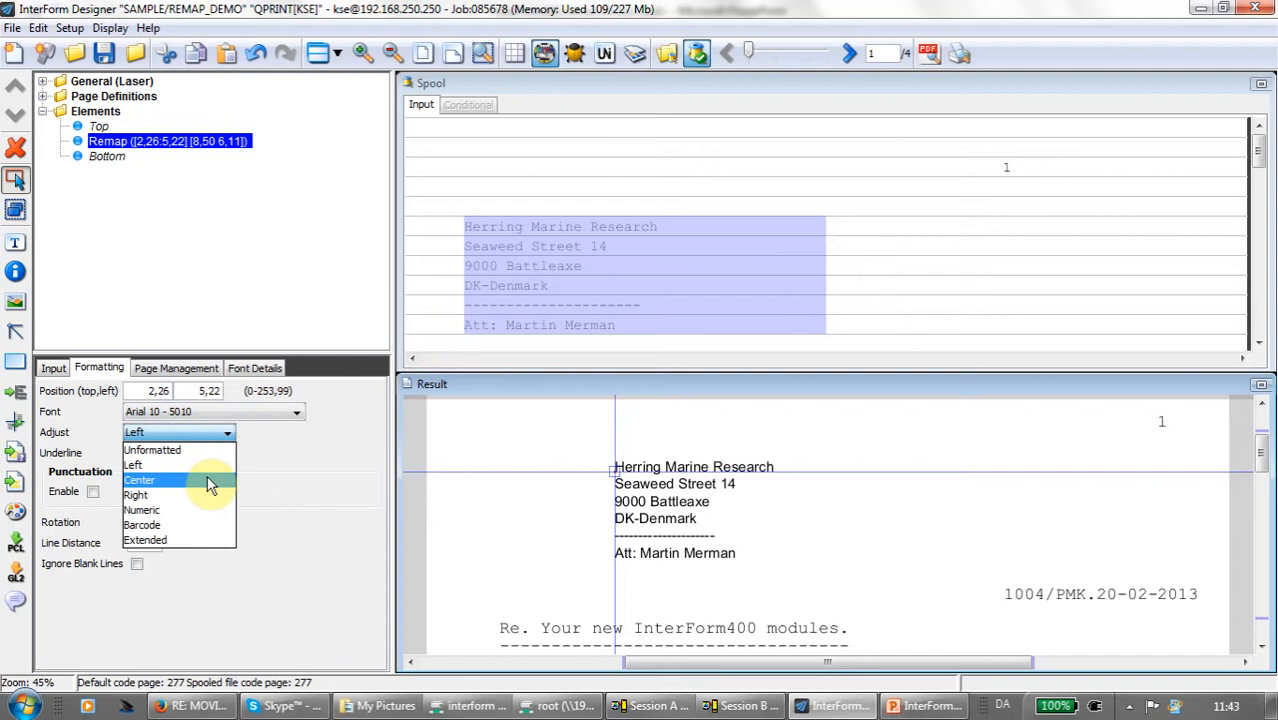
{"action": "left_click", "coordinate": [210, 481]}
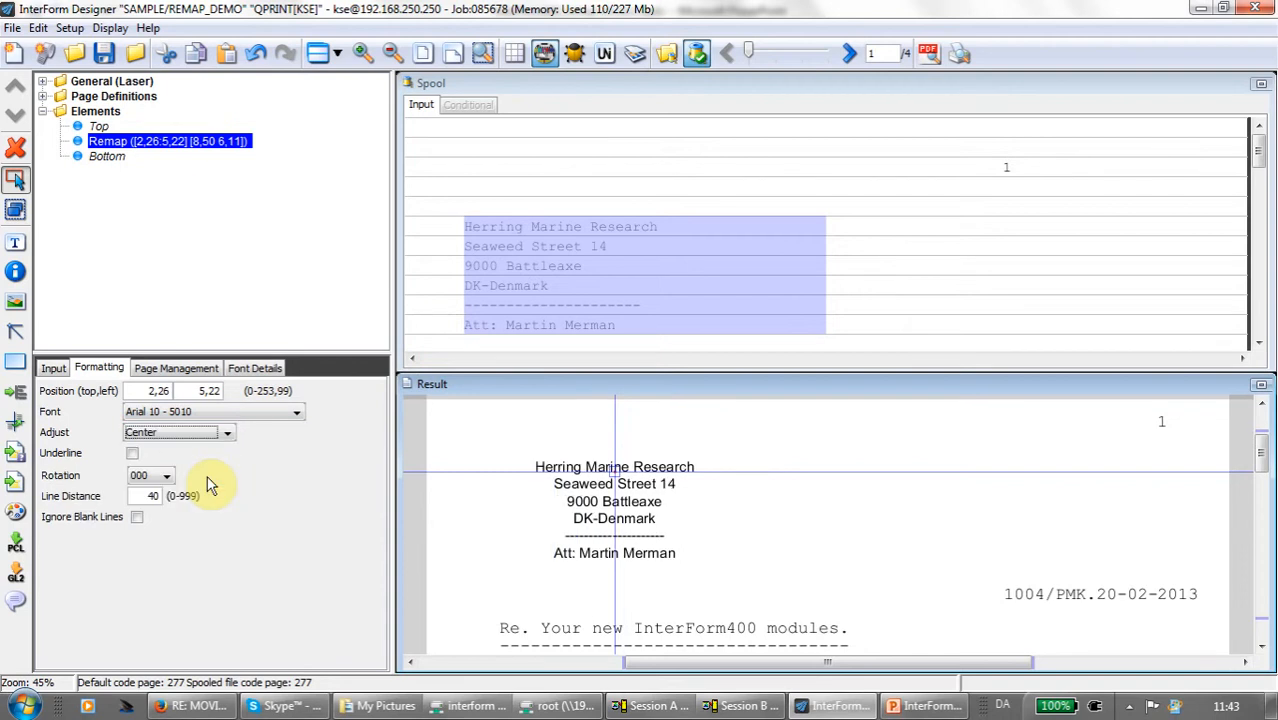
{"action": "left_click", "coordinate": [226, 432]}
{"action": "left_click", "coordinate": [200, 495]}
- Set the remap's adjustment to Numeric and move the address horizontally to about 8.01 left
{"action": "left_click", "coordinate": [228, 432]}
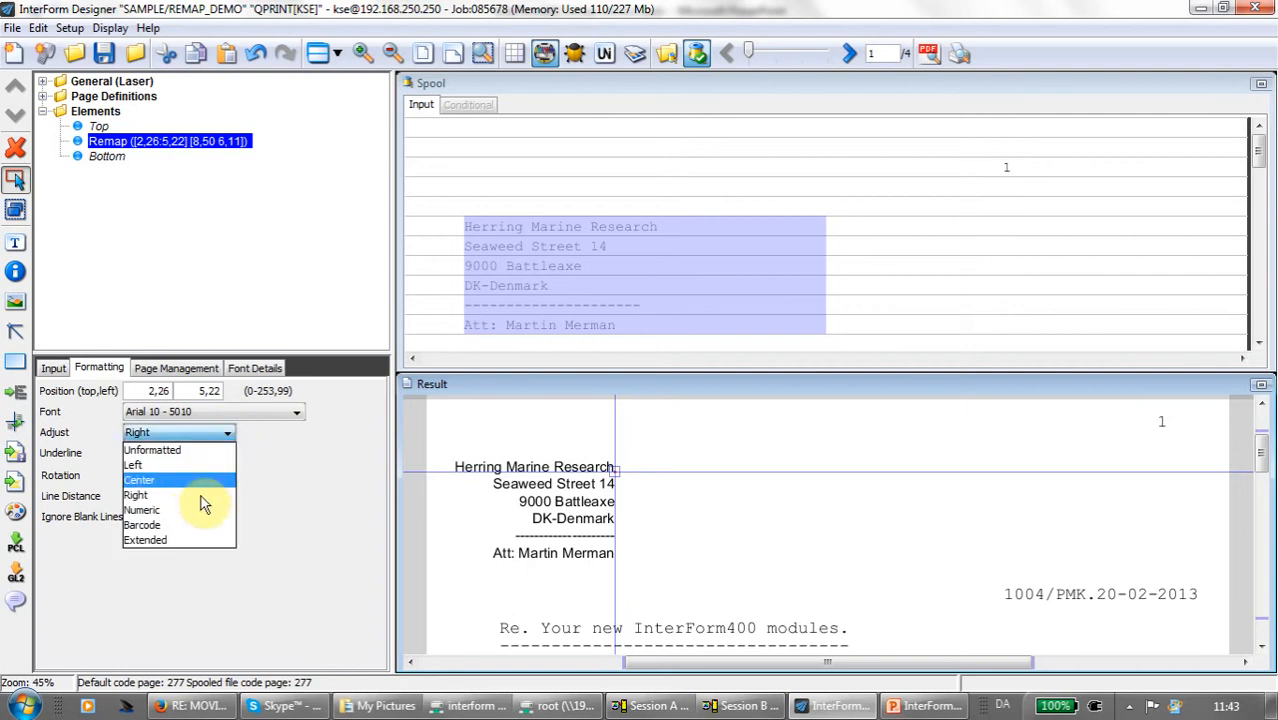
{"action": "left_click", "coordinate": [203, 515]}
{"action": "left_click_drag", "start_coordinate": [617, 470], "coordinate": [723, 470]}
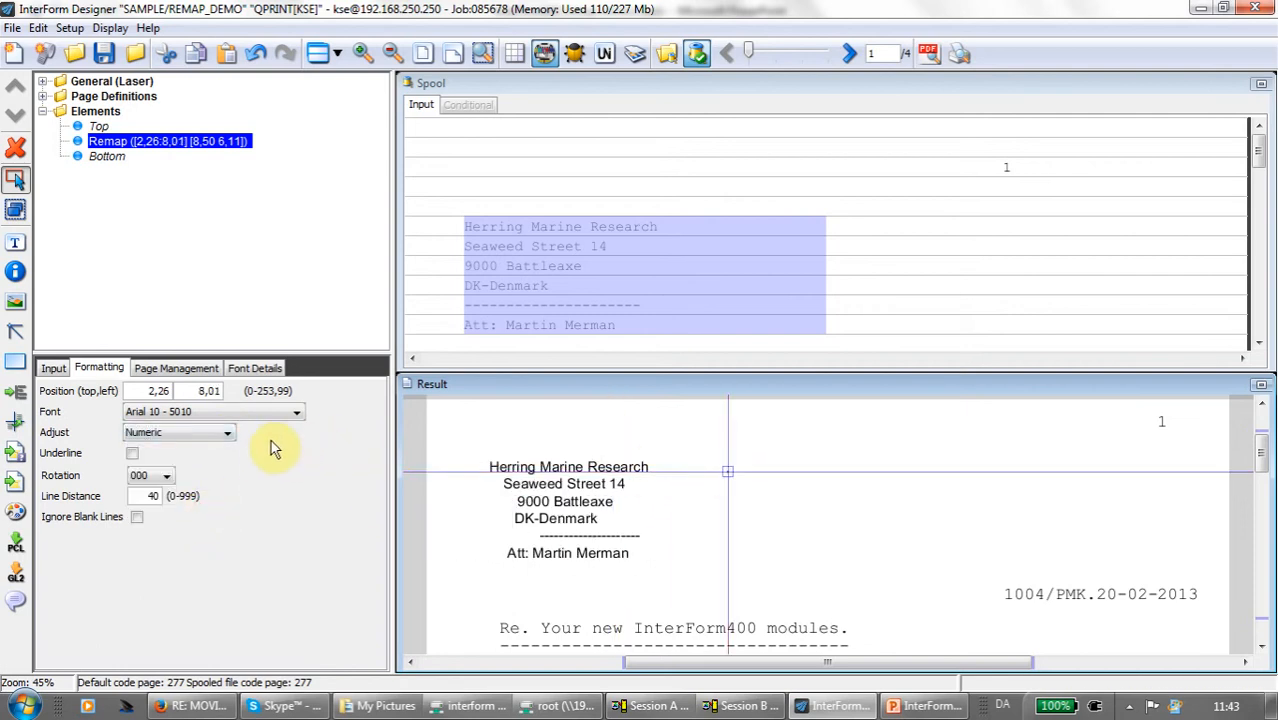
- Set the remap's adjustment to Extended and review its escape sequence and font escape sequence settings
{"action": "left_click", "coordinate": [216, 435]}
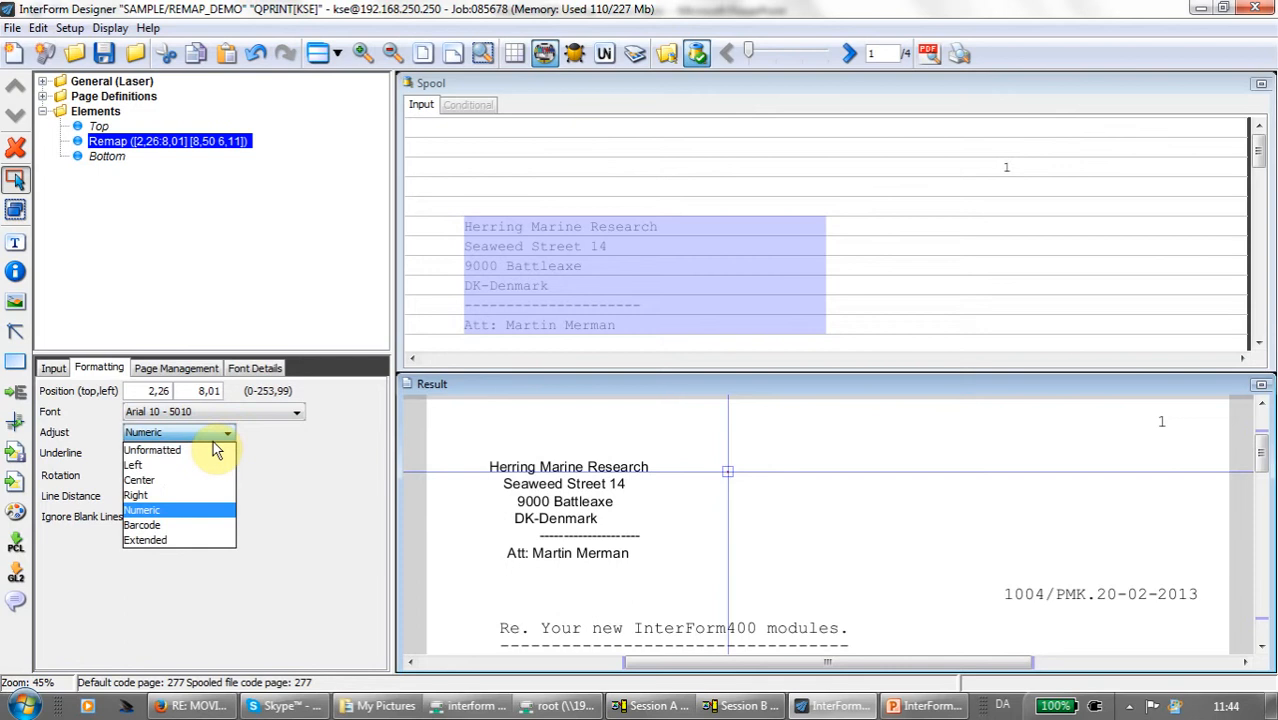
{"action": "left_click", "coordinate": [163, 541]}
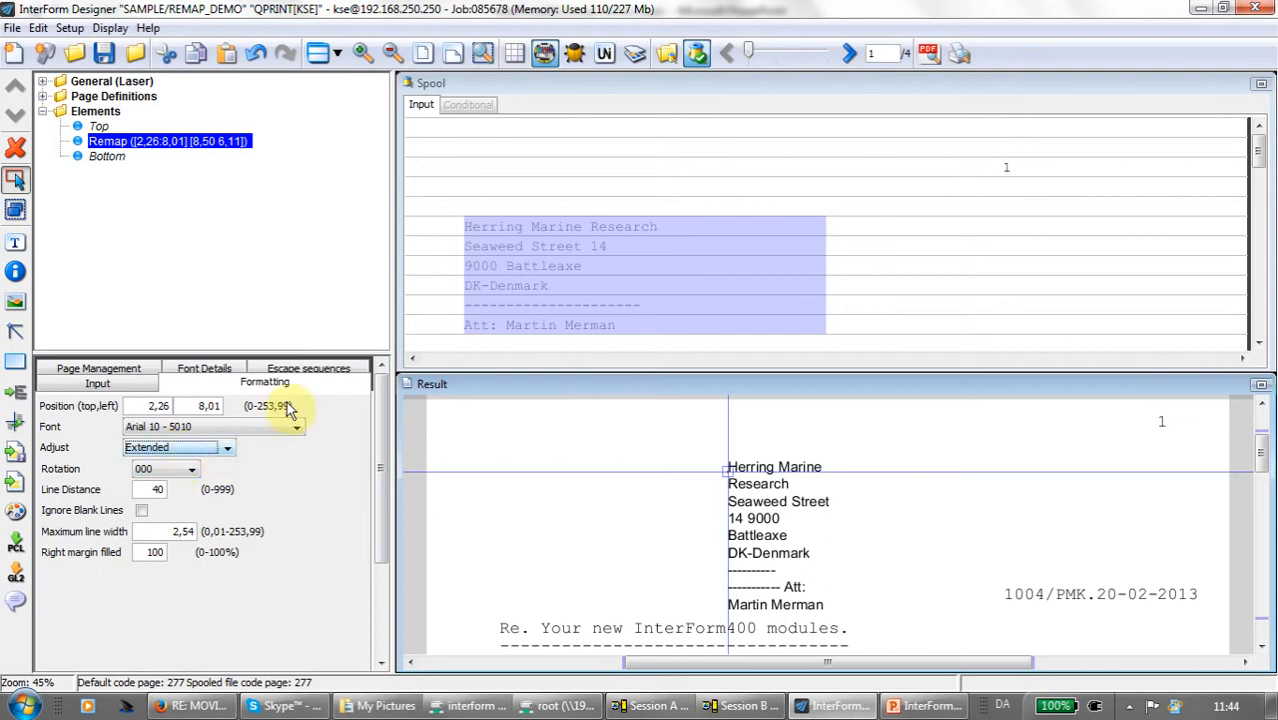
{"action": "left_click", "coordinate": [318, 370]}
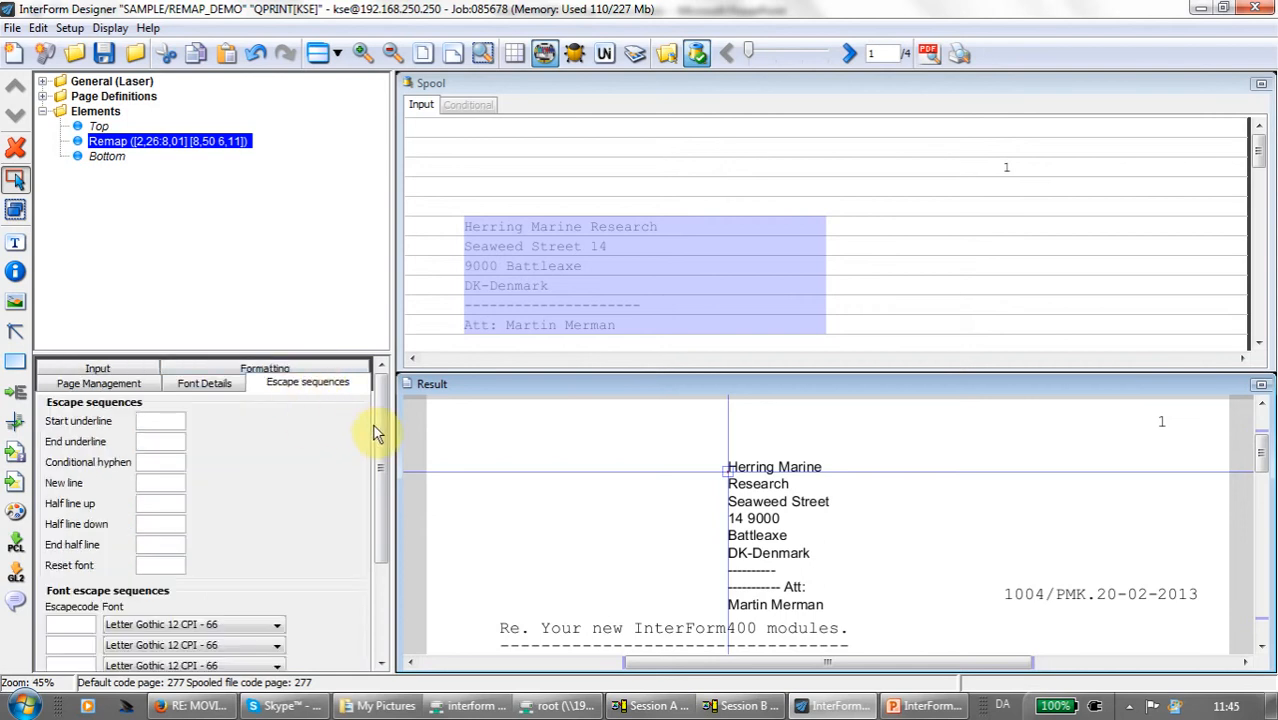
{"action": "mouse_move", "coordinate": [379, 423]}
{"action": "left_mouse_down"}
{"action": "mouse_move", "coordinate": [380, 486]}
{"action": "mouse_move", "coordinate": [385, 402]}
{"action": "left_mouse_up"}
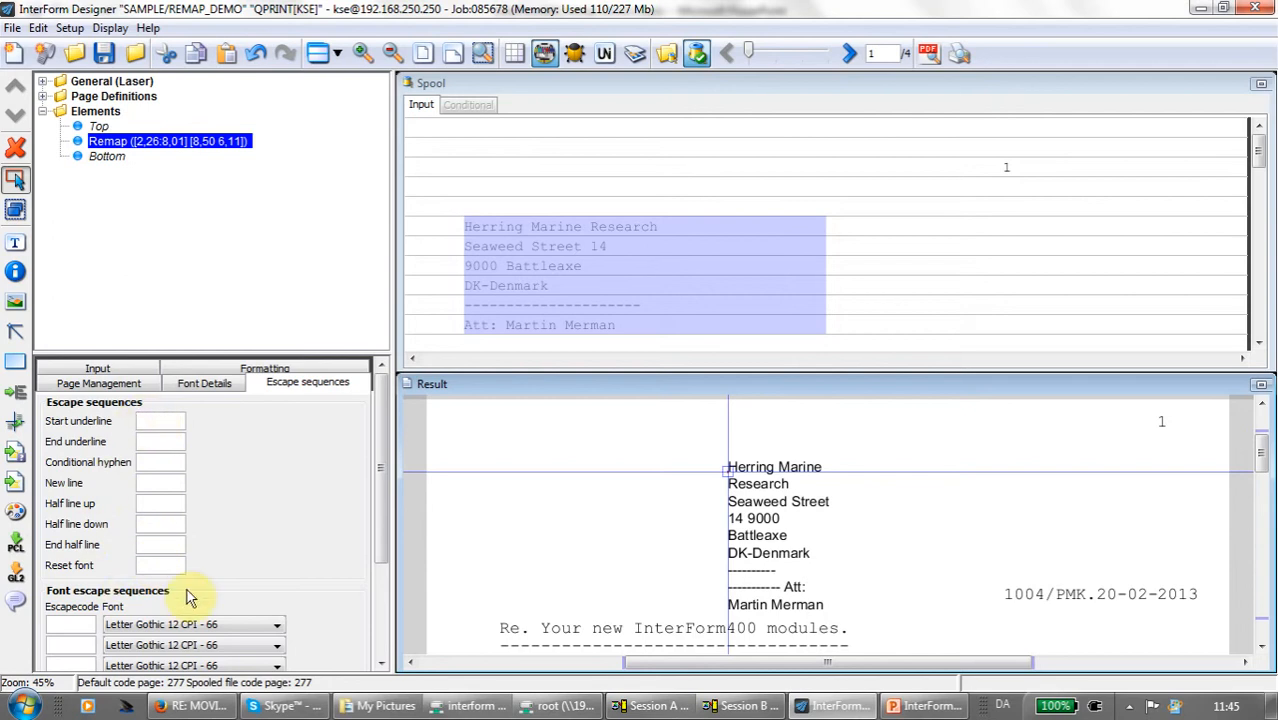
{"action": "left_click", "coordinate": [147, 425]}
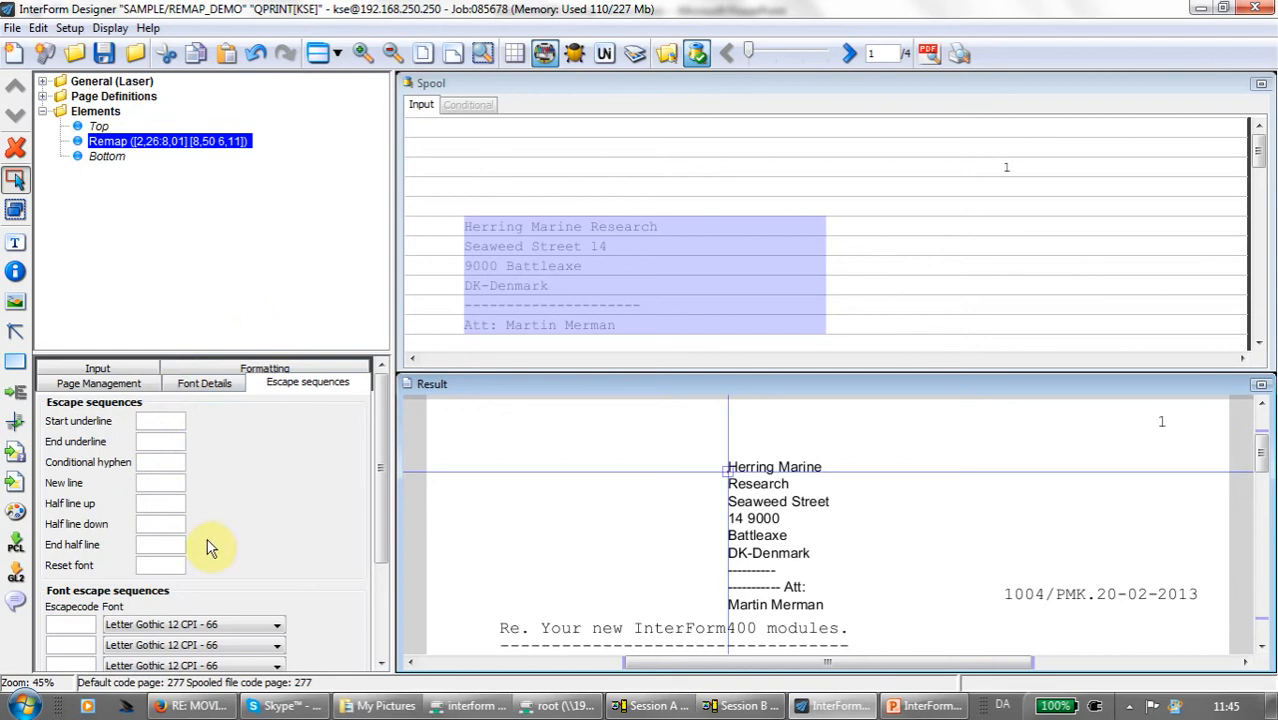
{"action": "left_click_drag", "start_coordinate": [380, 500], "coordinate": [374, 540]}
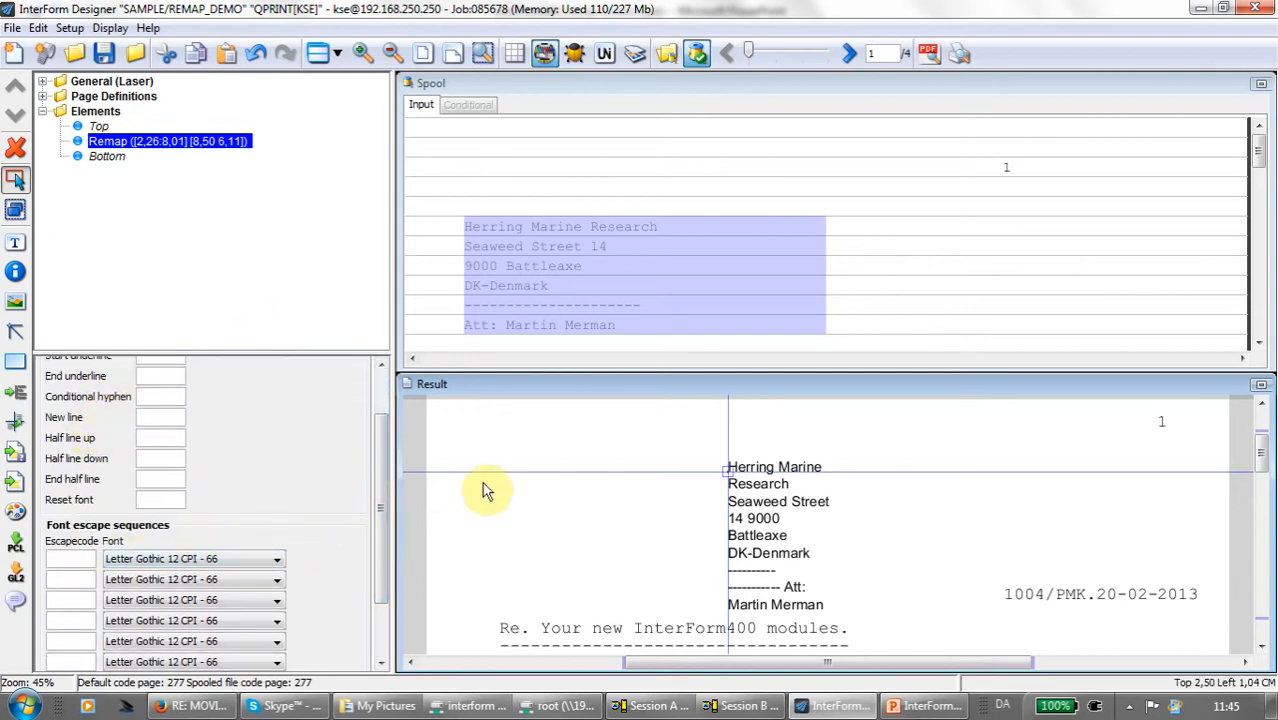
{"action": "left_click_drag", "start_coordinate": [379, 494], "coordinate": [394, 455]}
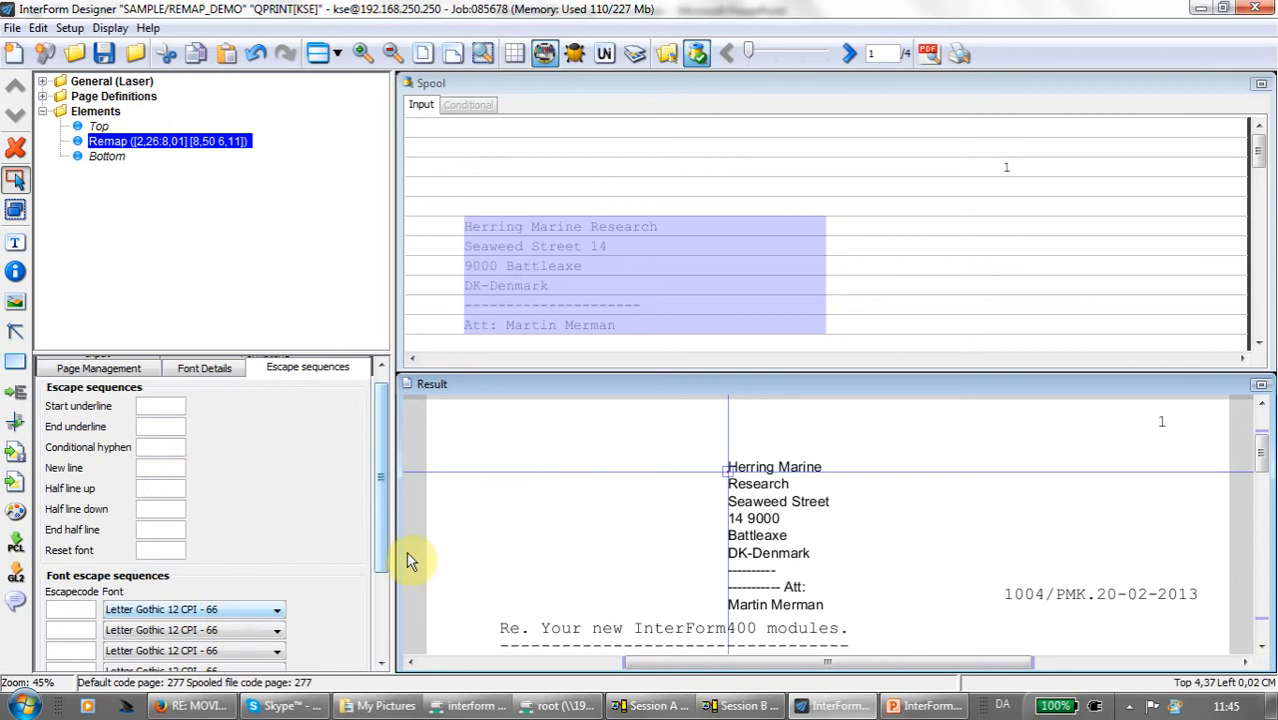
{"action": "left_click_drag", "start_coordinate": [382, 536], "coordinate": [390, 560]}
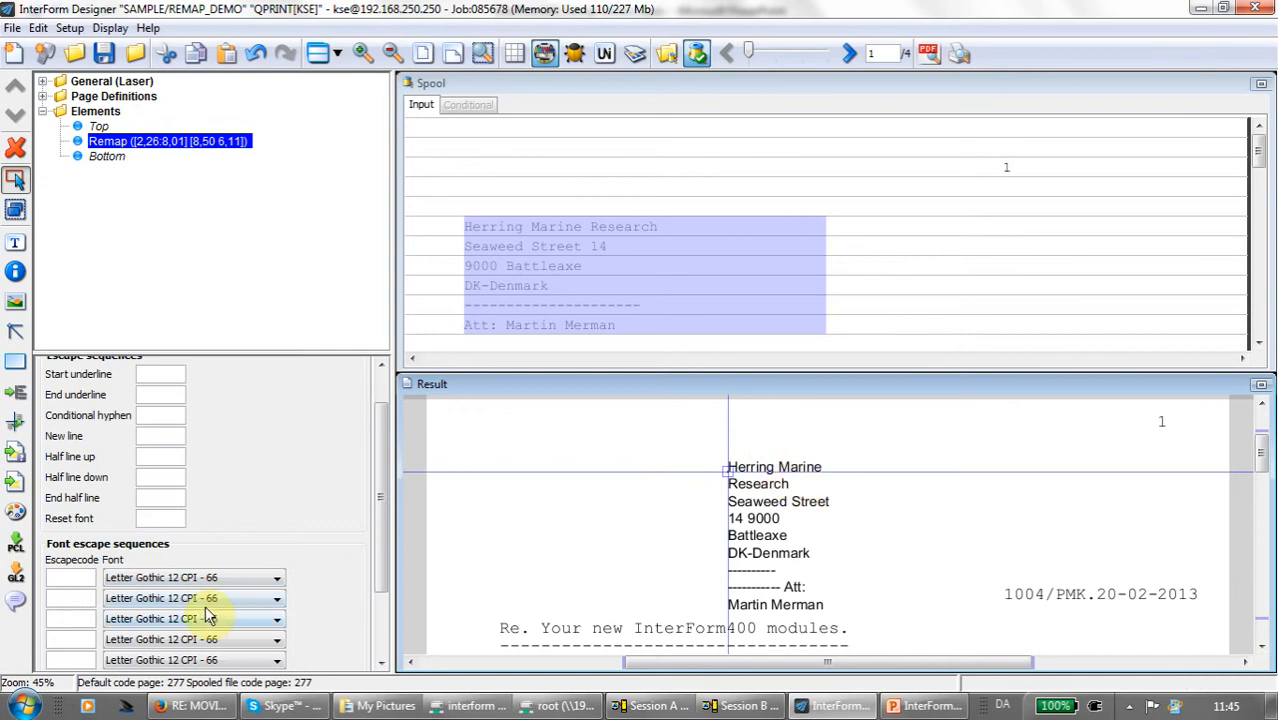
- Enter Ma as the first font escape code for Letter Gothic 12 CPI - 66 and preview the printed result in SwiftView
{"action": "type", "text": "a"}
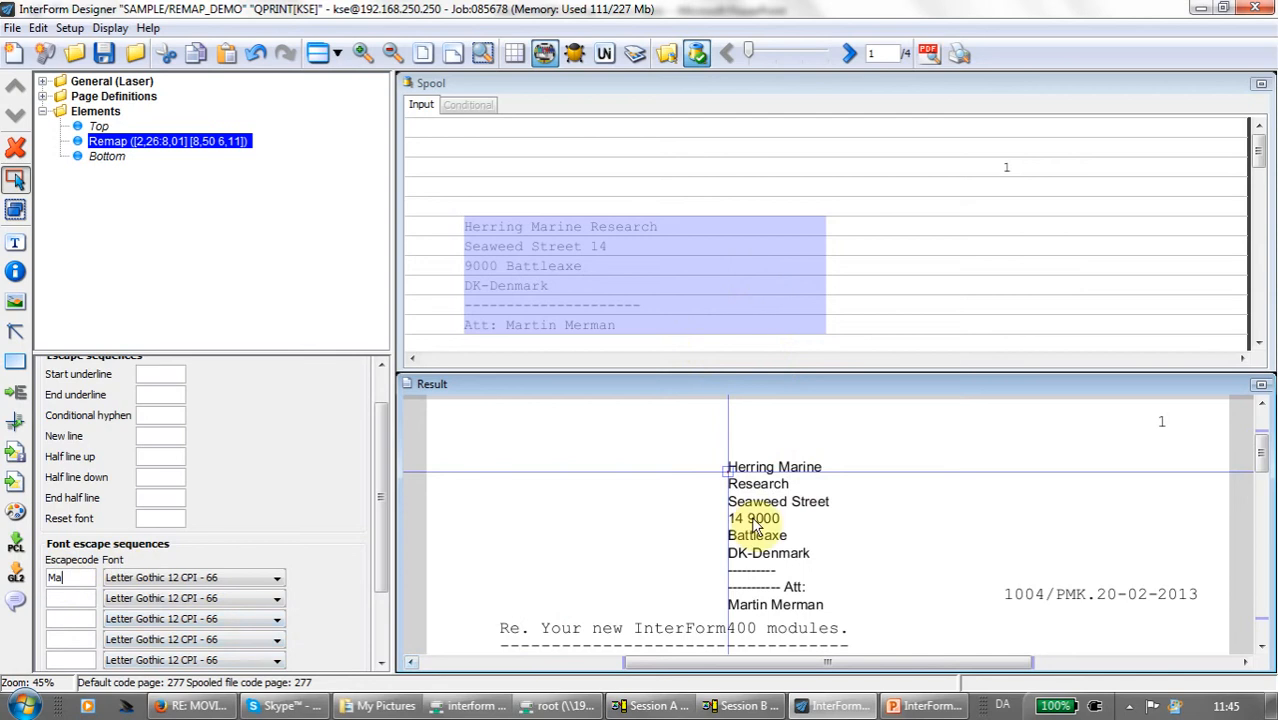
{"action": "left_click", "coordinate": [962, 53]}
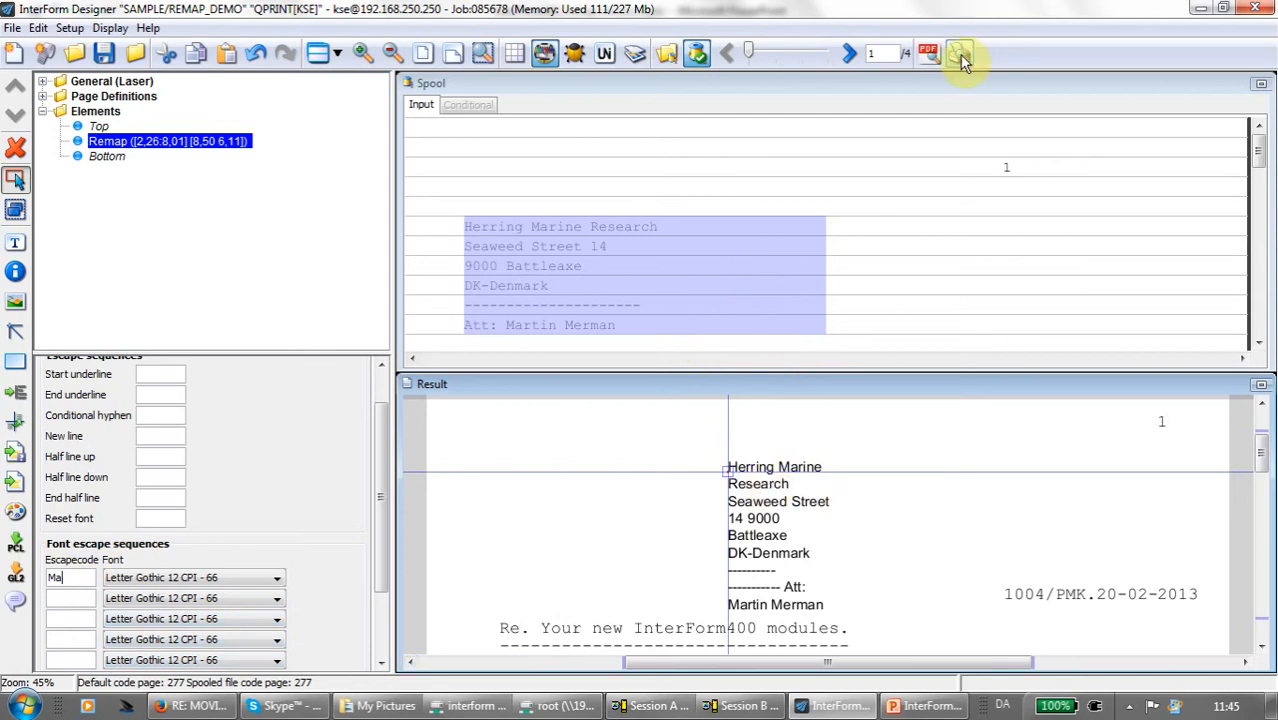
{"action": "left_click", "coordinate": [604, 376]}
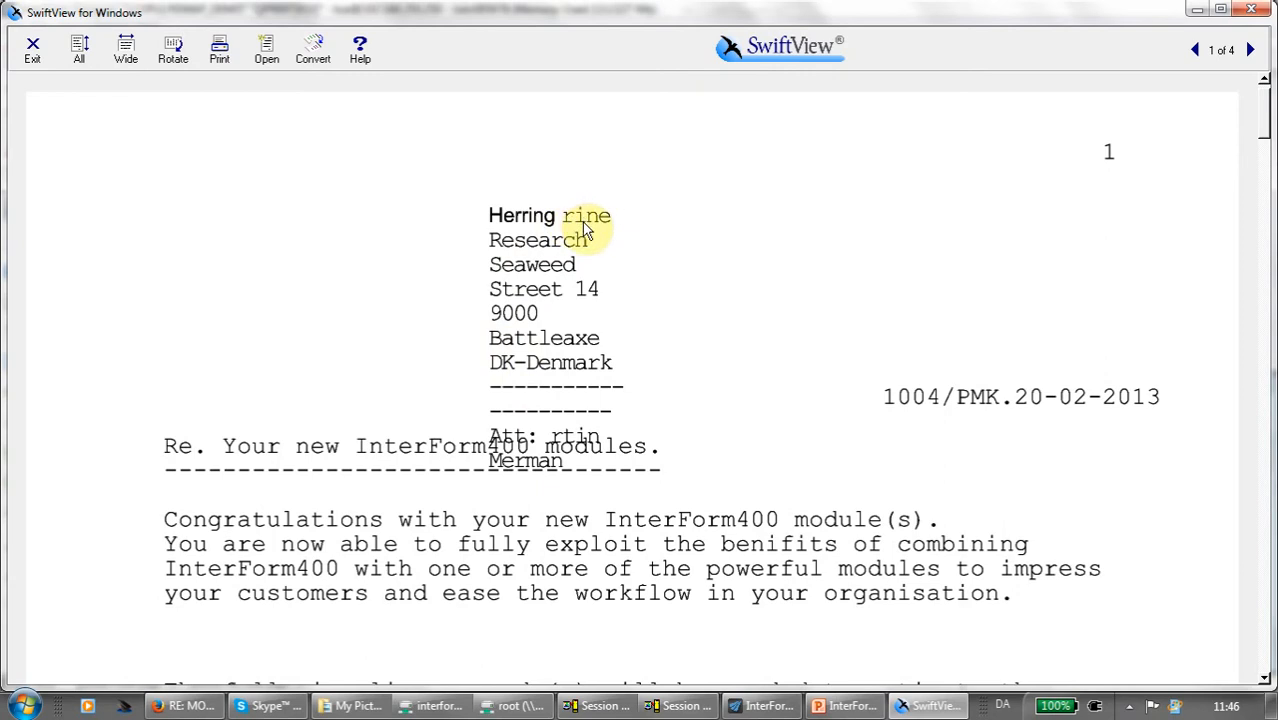
{"action": "left_click", "coordinate": [1251, 10]}
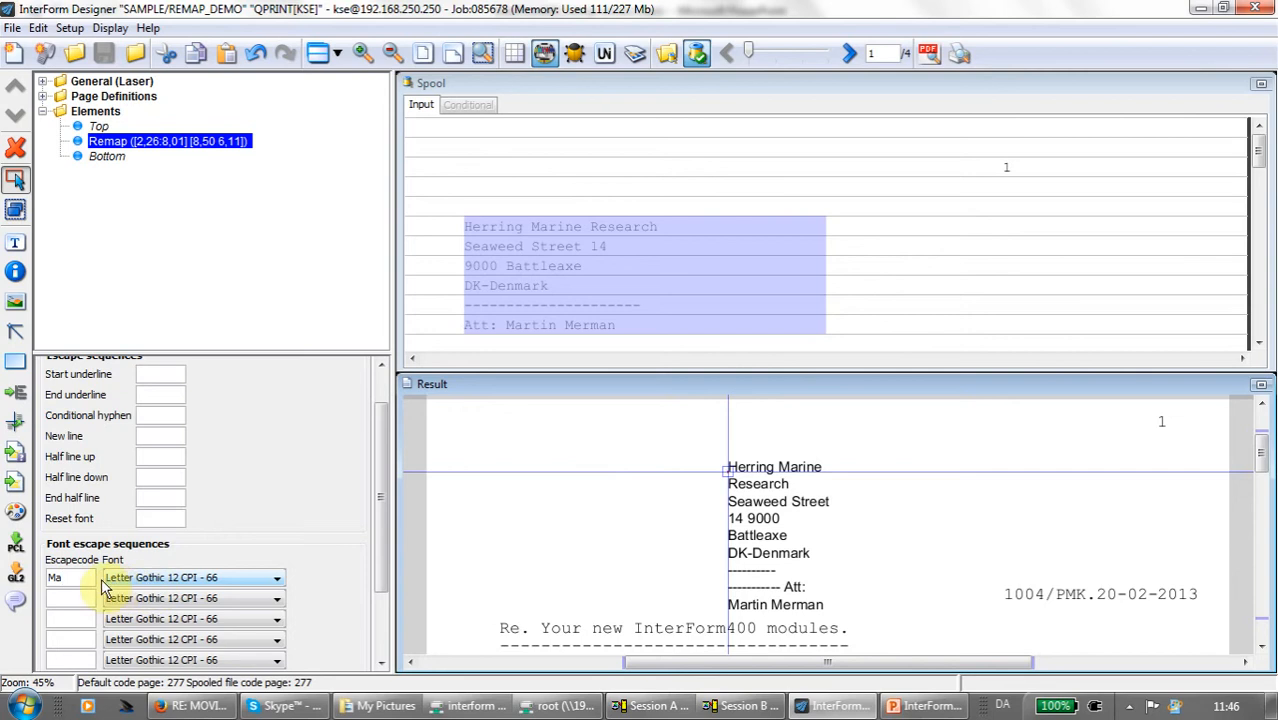
- Clear the Ma font escape code and set the remap's adjustment to Unformatted
{"action": "key", "text": "BackSpace"}
{"action": "key", "text": "BackSpace"}
{"action": "left_click_drag", "start_coordinate": [383, 451], "coordinate": [378, 400]}
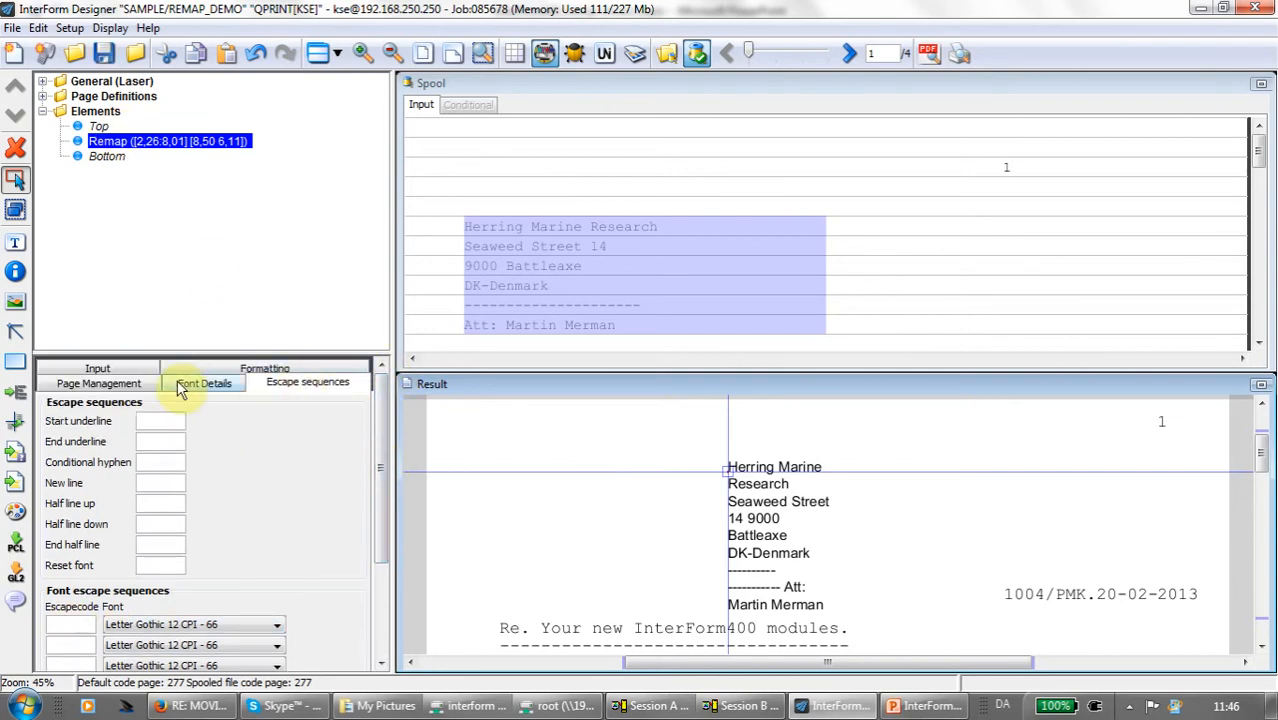
{"action": "left_click", "coordinate": [228, 372]}
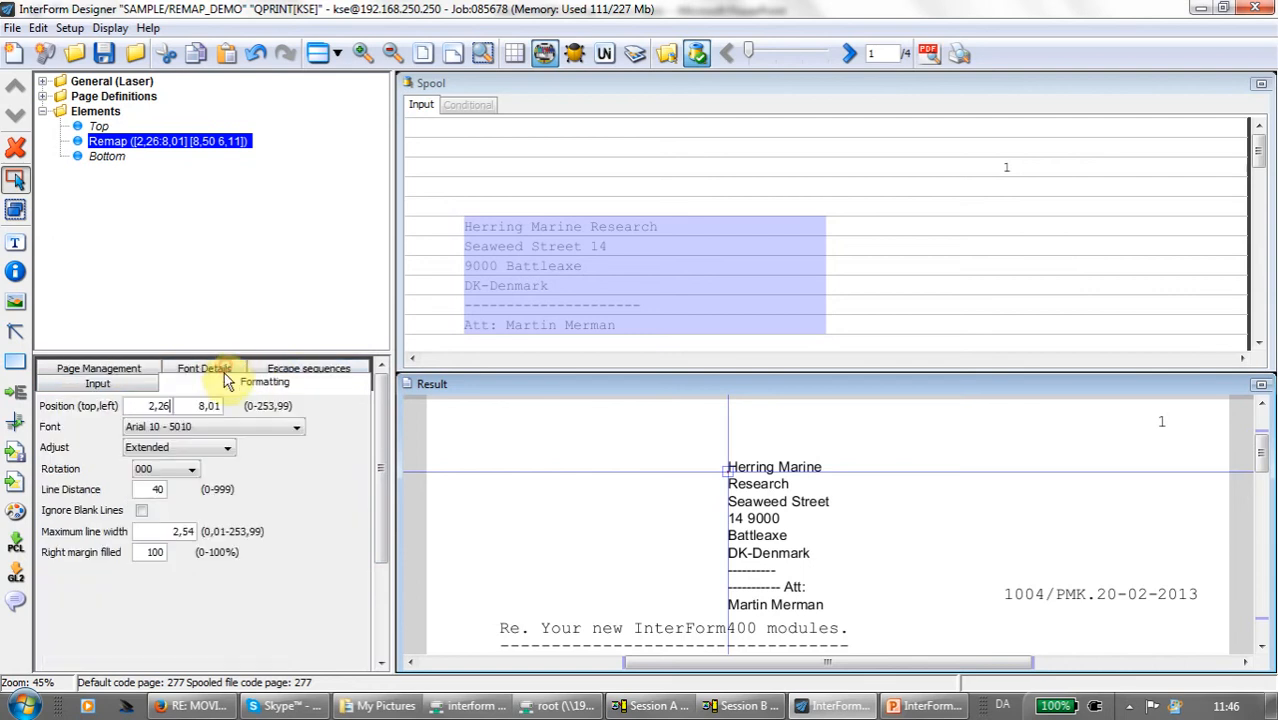
{"action": "left_click", "coordinate": [227, 448]}
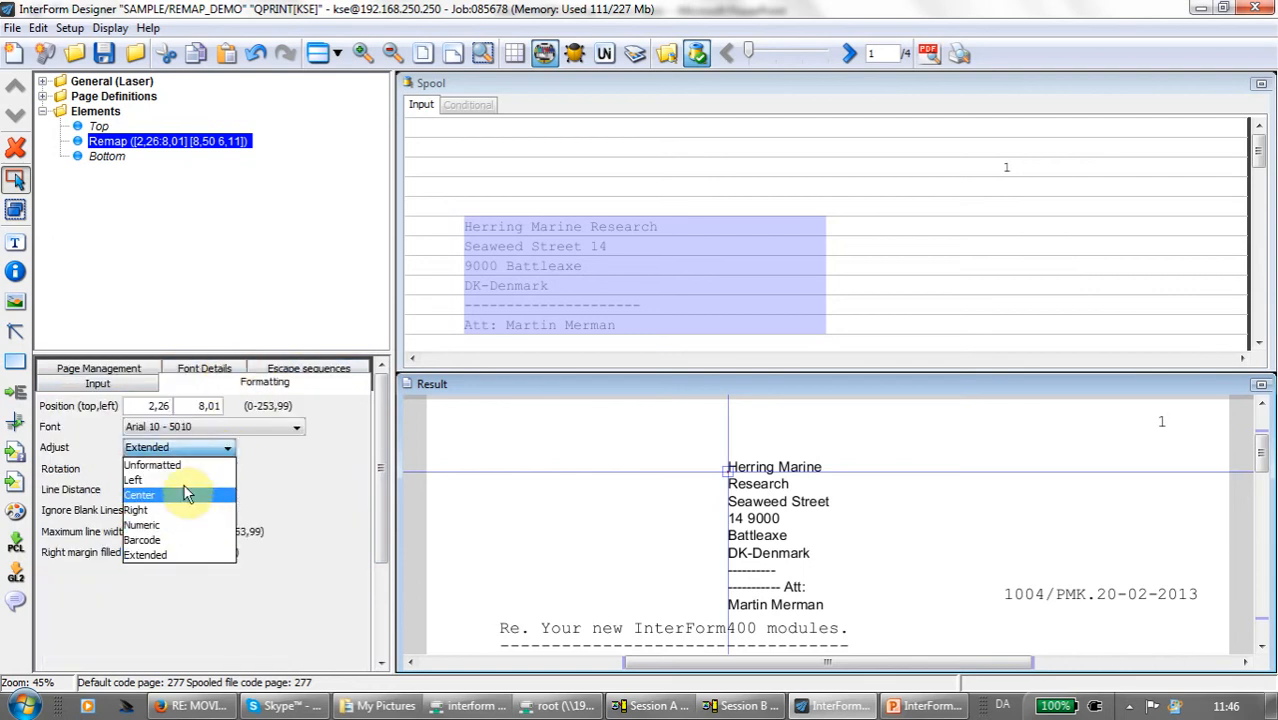
{"action": "left_click", "coordinate": [190, 465]}
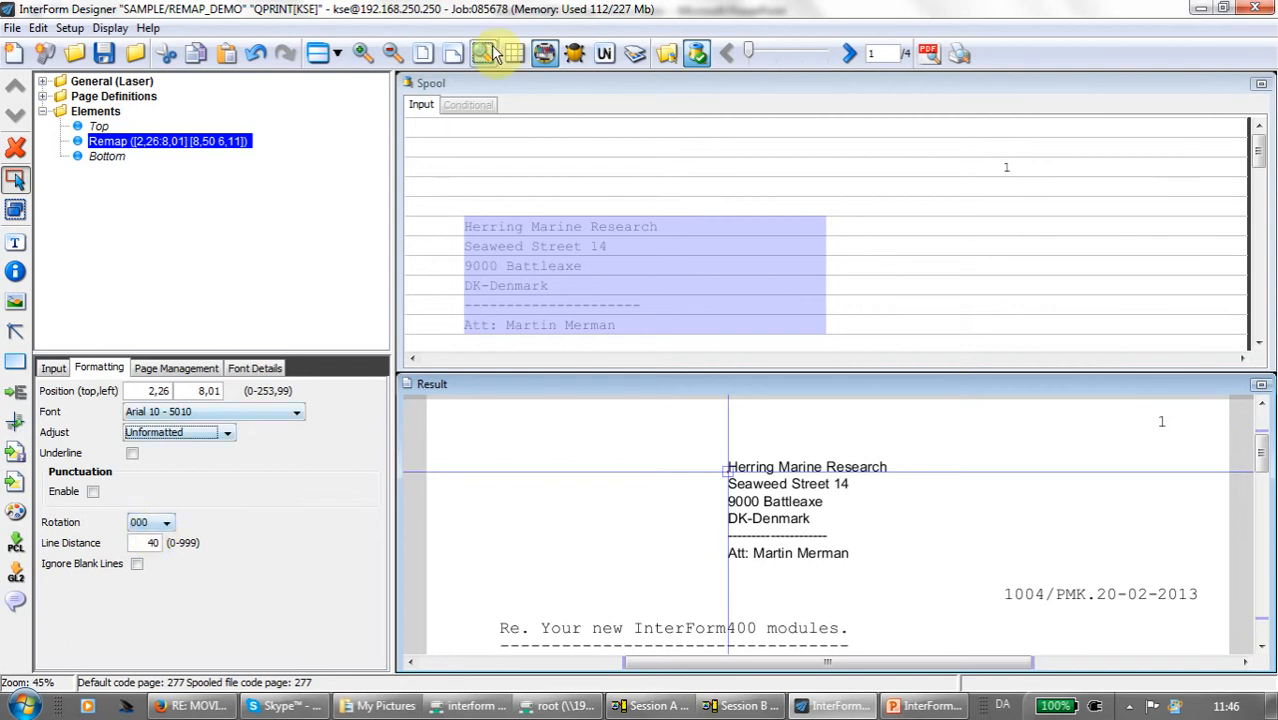
- Move the address block in an enlarged result view to about 1.87 from the top and 2.32 from the left
{"action": "left_click", "coordinate": [424, 60]}
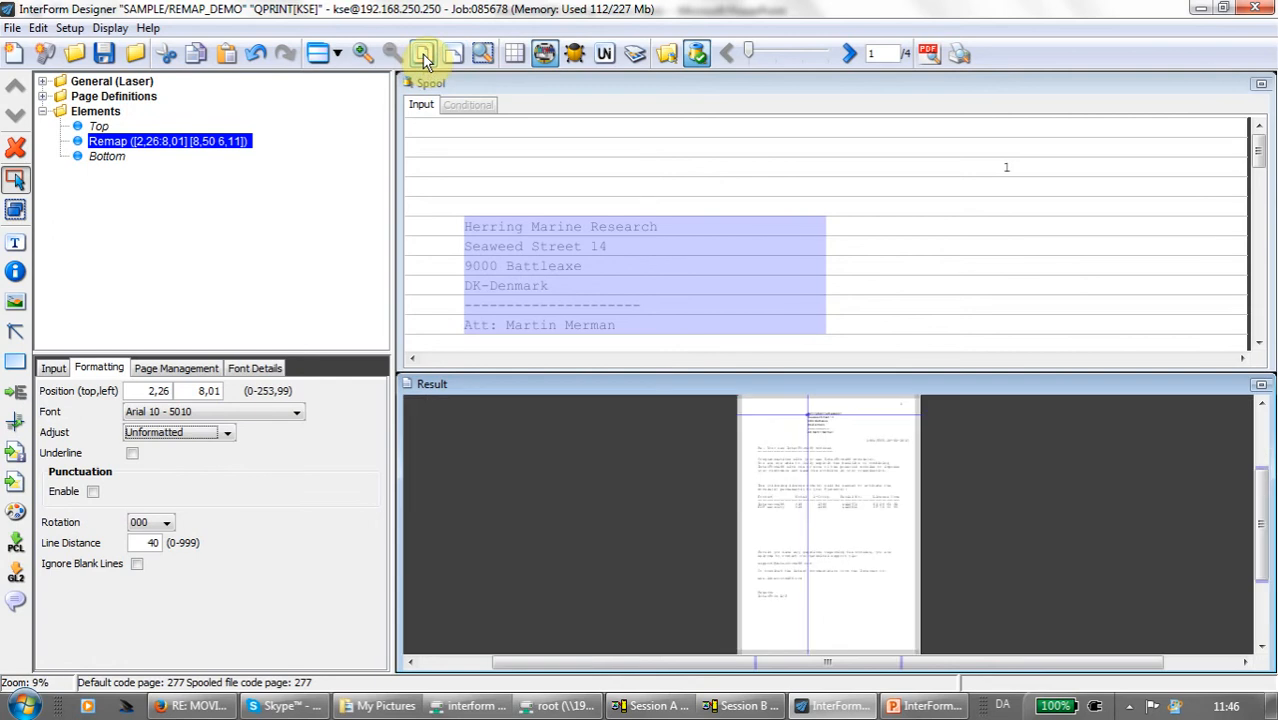
{"action": "left_click", "coordinate": [1261, 386]}
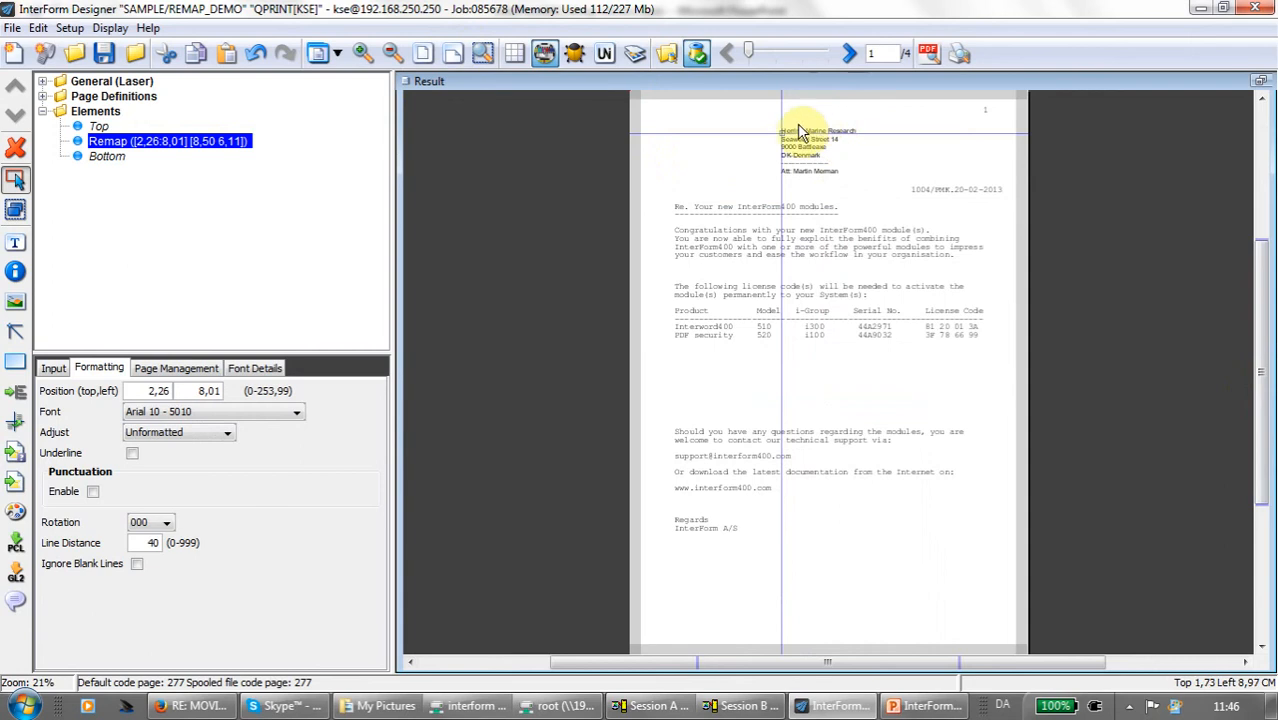
{"action": "left_click_drag", "start_coordinate": [780, 134], "coordinate": [673, 124]}
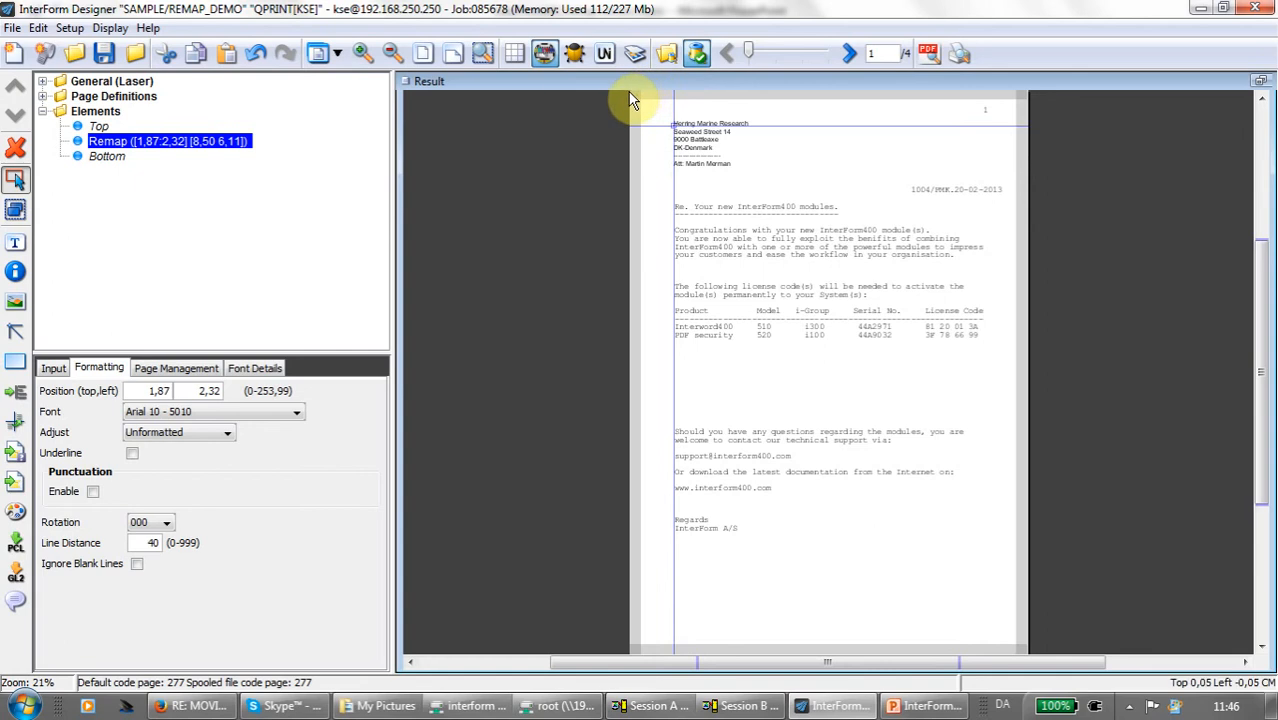
- Try the remap's rotation at 090, 180 and 270, and return it to 000
{"action": "left_click", "coordinate": [166, 521]}
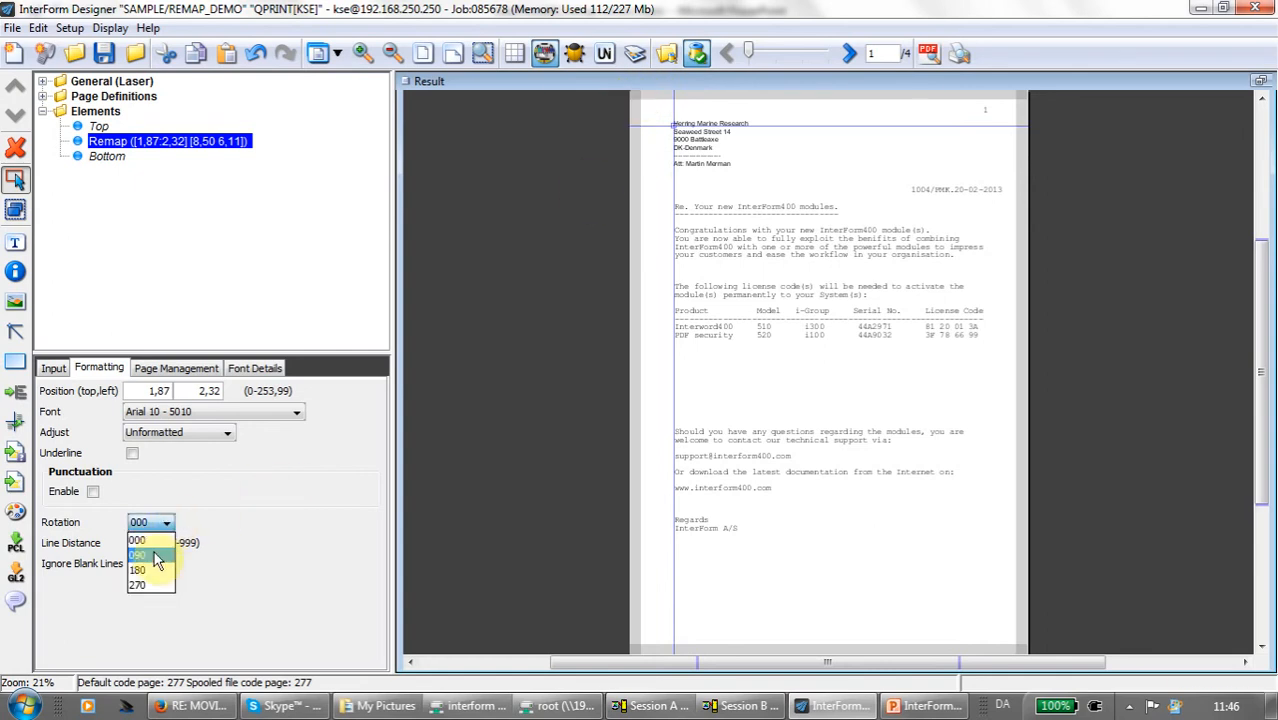
{"action": "left_click", "coordinate": [155, 556]}
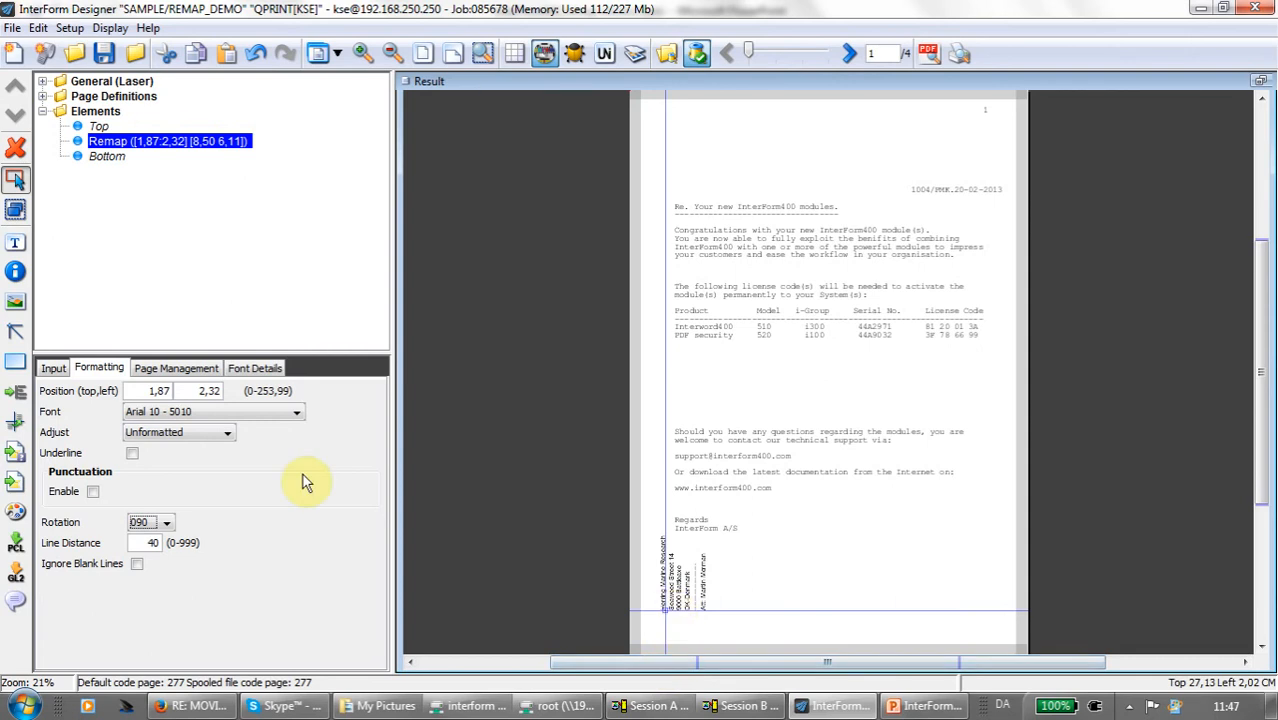
{"action": "left_click", "coordinate": [165, 522]}
{"action": "left_click", "coordinate": [153, 572]}
{"action": "left_click", "coordinate": [168, 523]}
{"action": "left_click", "coordinate": [157, 581]}
{"action": "left_click", "coordinate": [166, 522]}
{"action": "left_click", "coordinate": [155, 540]}
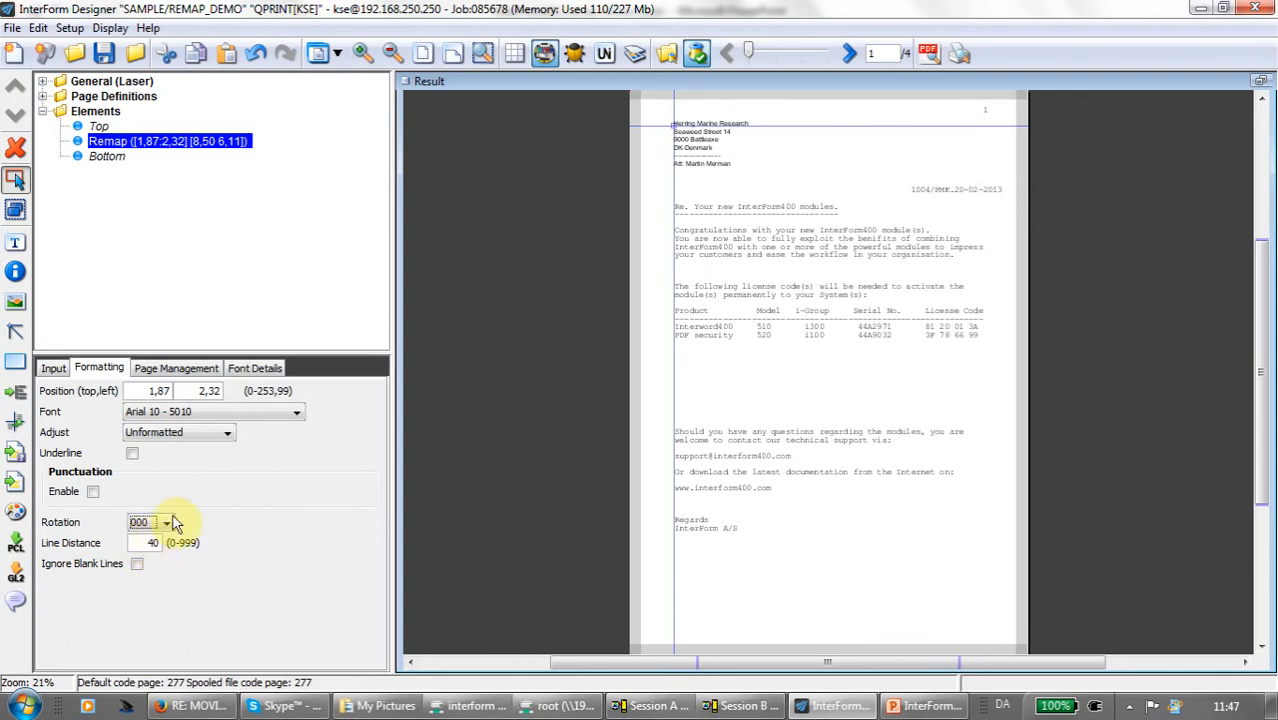
- Try a line distance of 60 for the remap and restore it to 40
{"action": "left_click", "coordinate": [452, 53]}
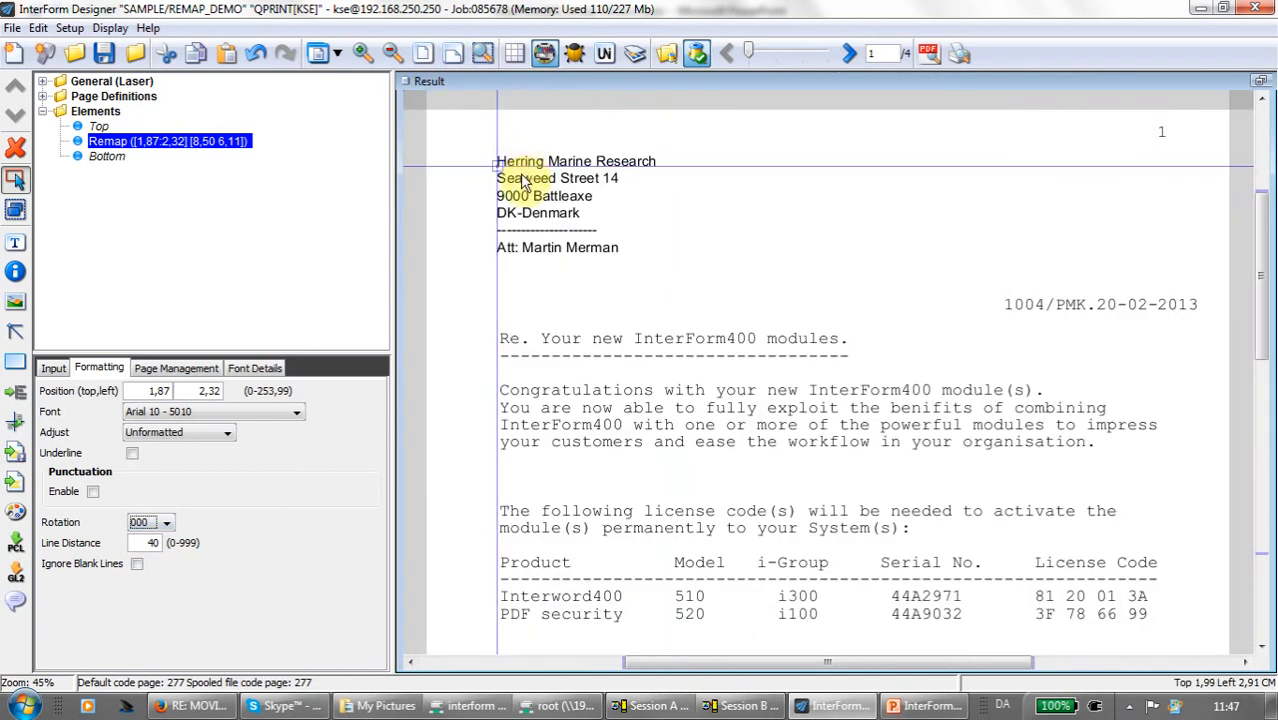
{"action": "double_click", "coordinate": [148, 542]}
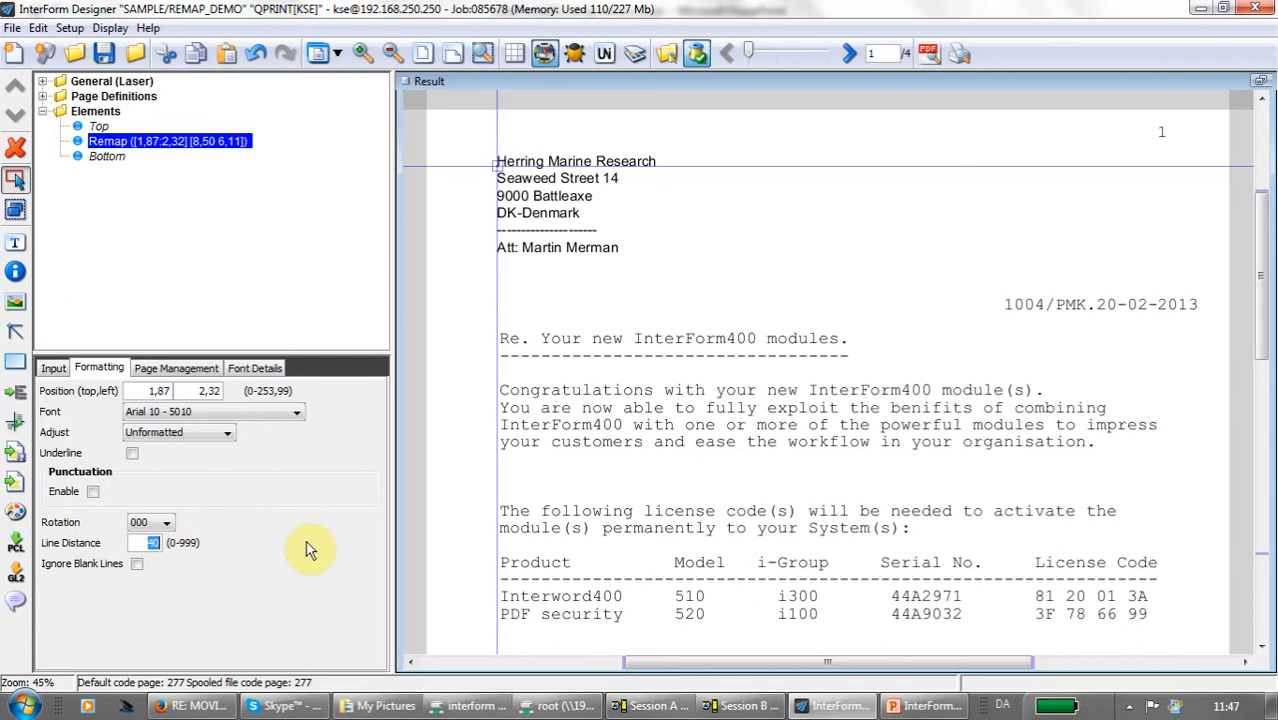
{"action": "type", "text": "60"}
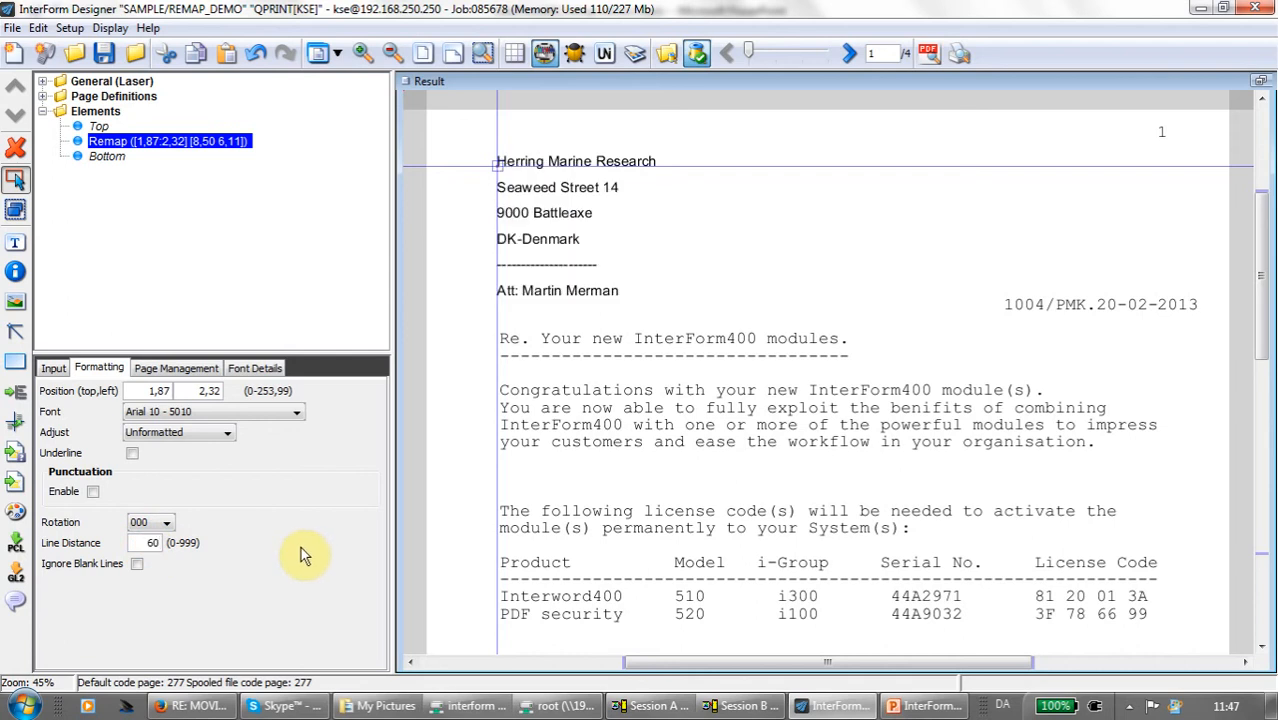
{"action": "type", "text": "40"}
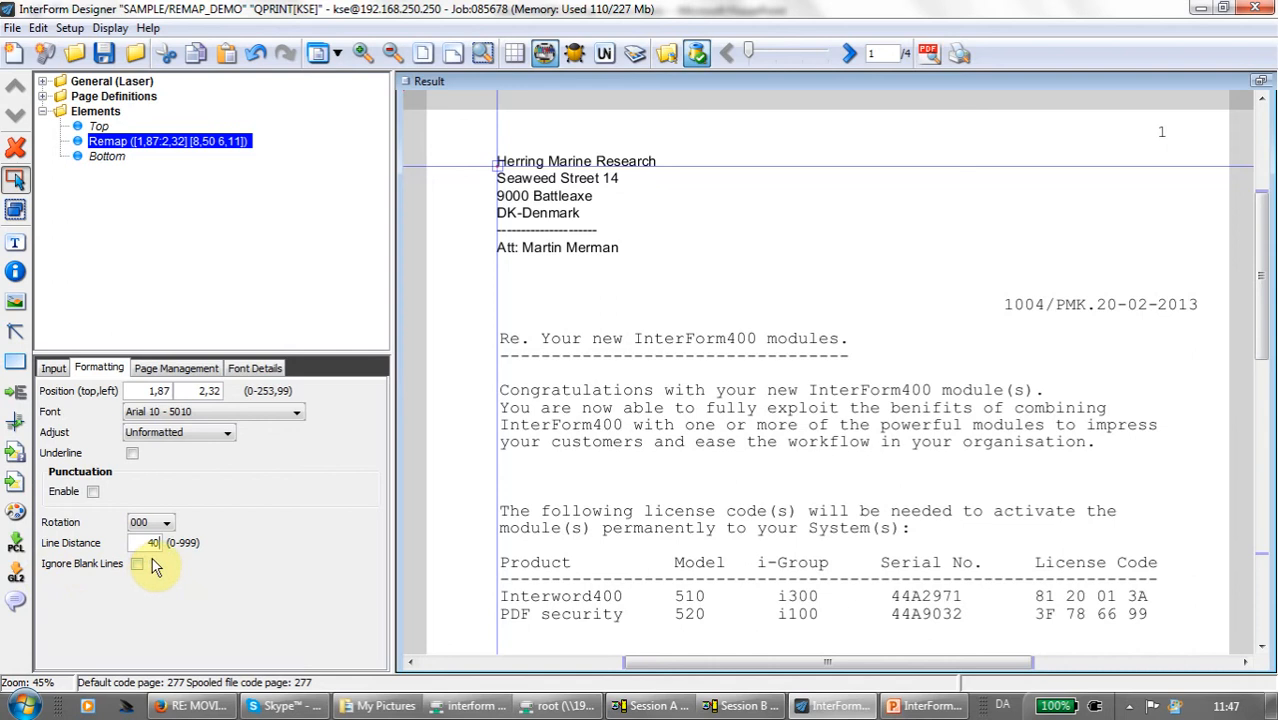
- Show the spool and result together again and reselect the remap's input as positions 8 to 47 and lines 6 to 15
{"action": "left_click", "coordinate": [337, 53]}
{"action": "left_click", "coordinate": [350, 114]}
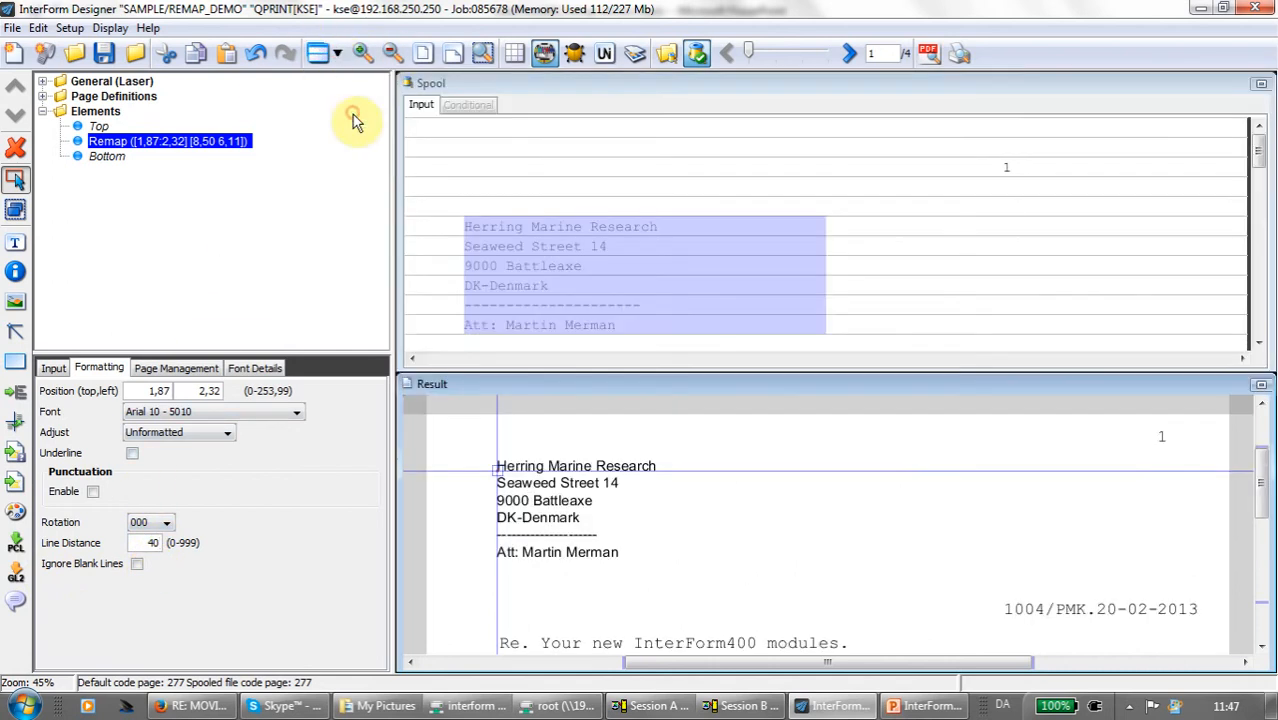
{"action": "scroll", "coordinate": [1264, 157], "scroll_direction": "down", "scroll_amount": 1}
{"action": "left_click", "coordinate": [474, 166]}
{"action": "left_click_drag", "start_coordinate": [469, 162], "coordinate": [790, 340]}
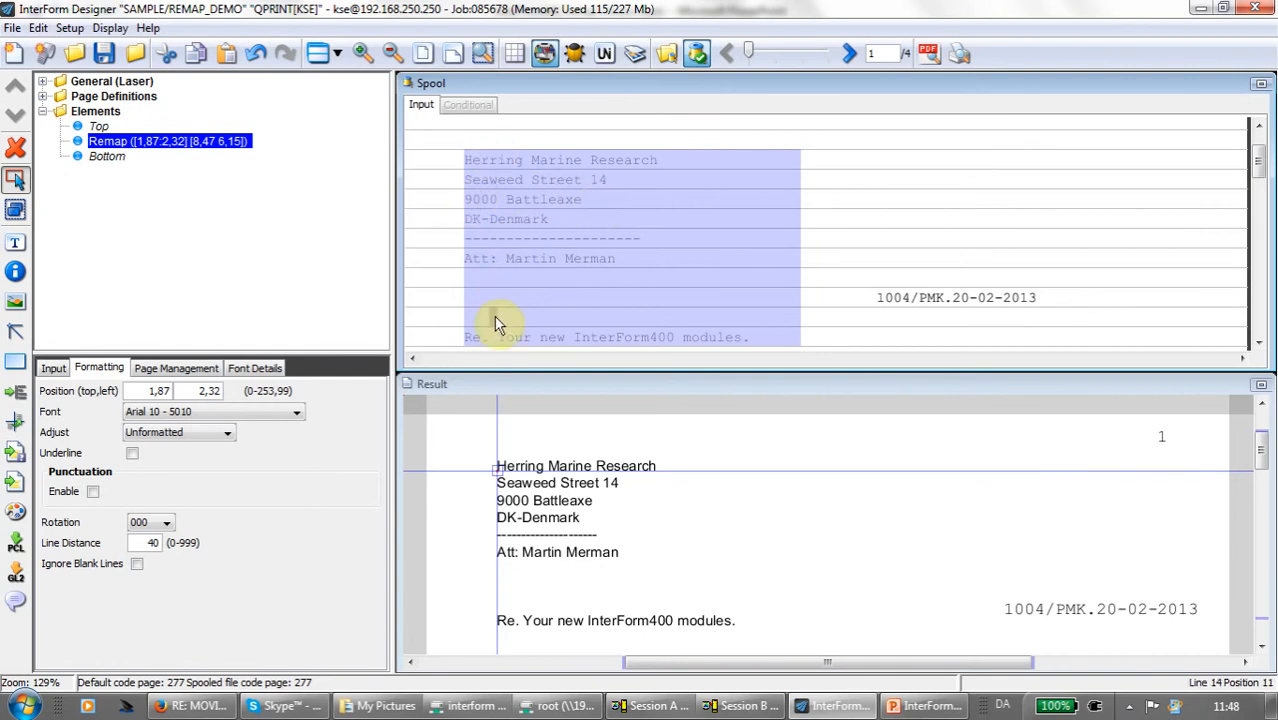
- Try ignoring blank lines in the remap and turn the option off again
{"action": "left_click", "coordinate": [137, 564]}
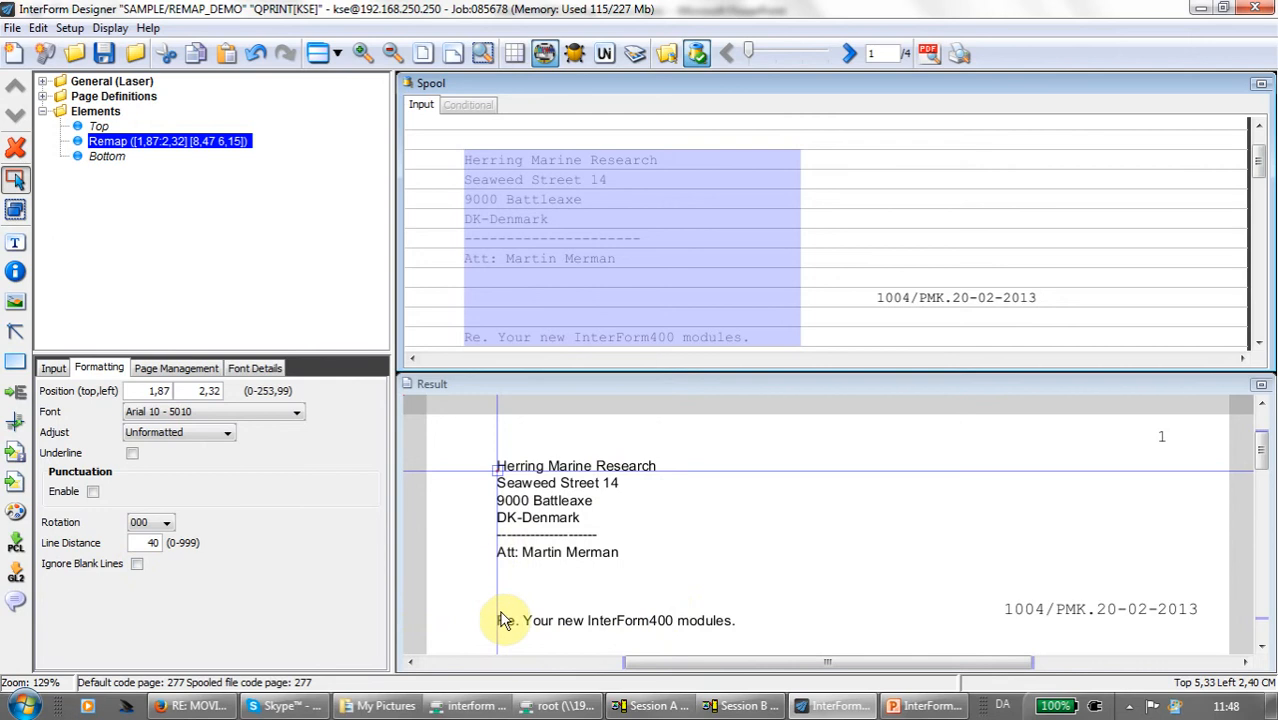
{"action": "left_click", "coordinate": [136, 564]}
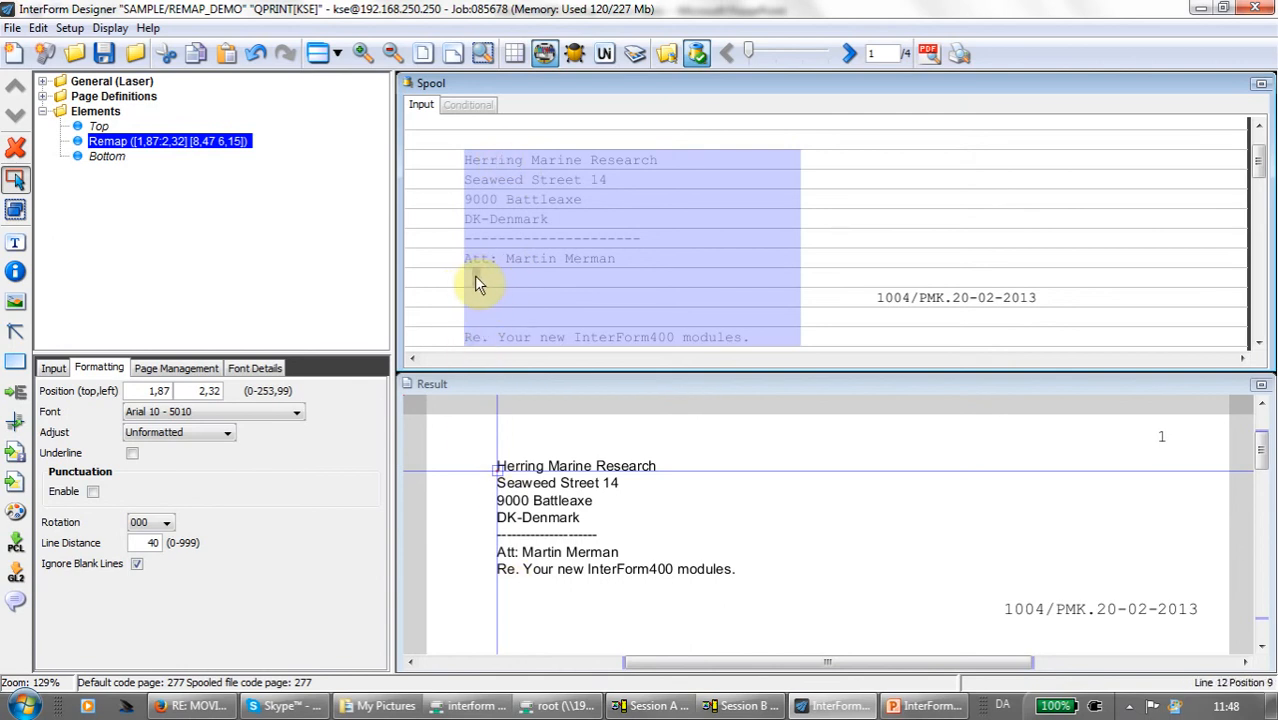
{"action": "left_click", "coordinate": [137, 564]}
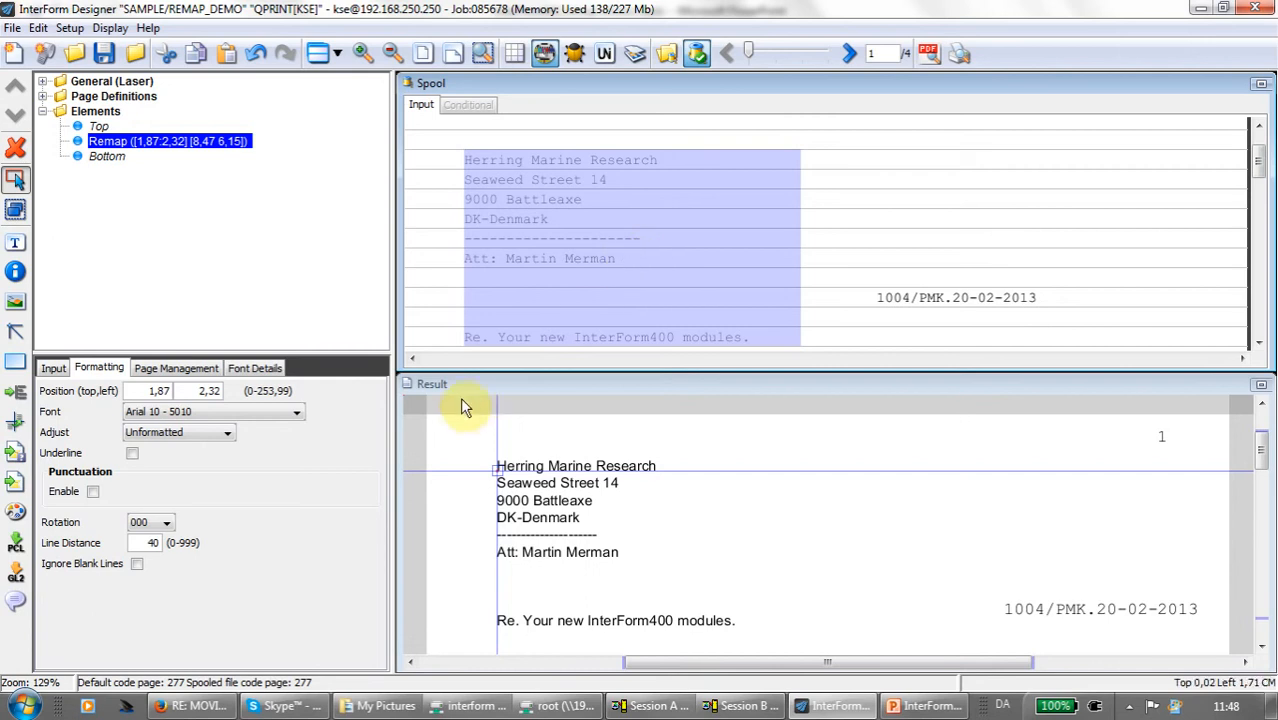
- Add a second remap of the address from positions 8–39, lines 6–11, placed about 1.74 from the top and 12.05 from the left
{"action": "left_click", "coordinate": [55, 369]}
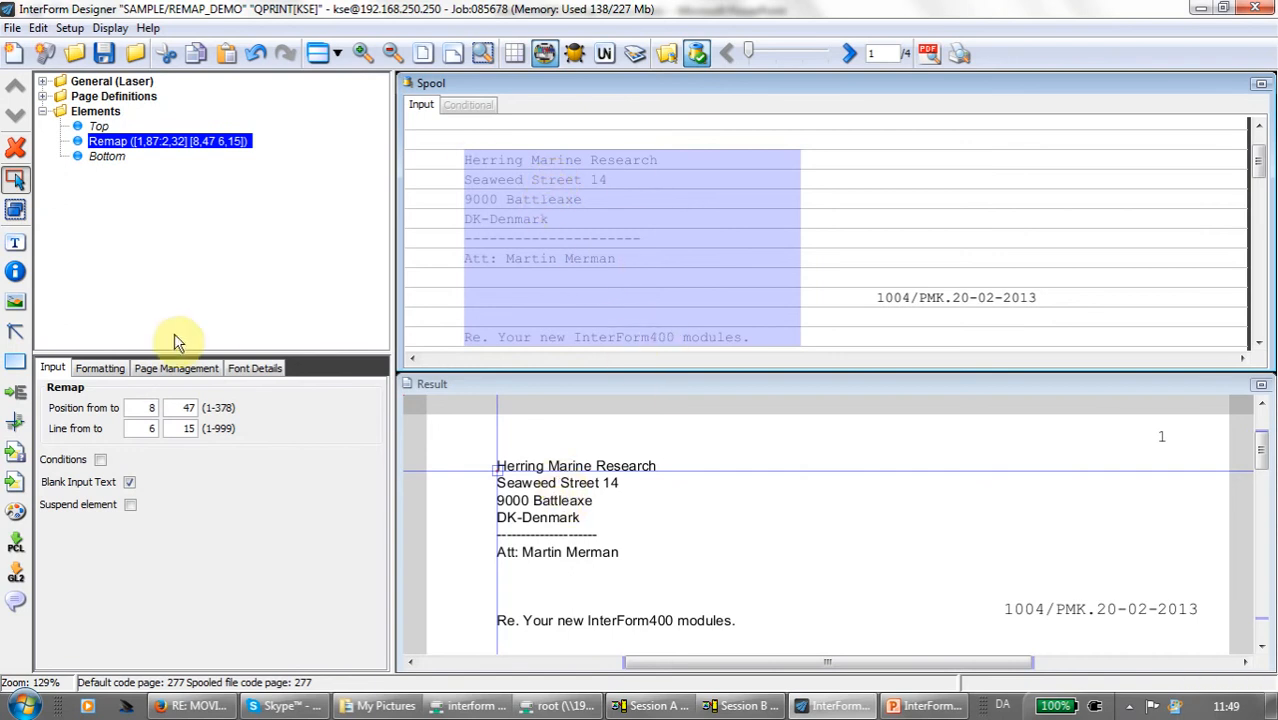
{"action": "left_click", "coordinate": [15, 421]}
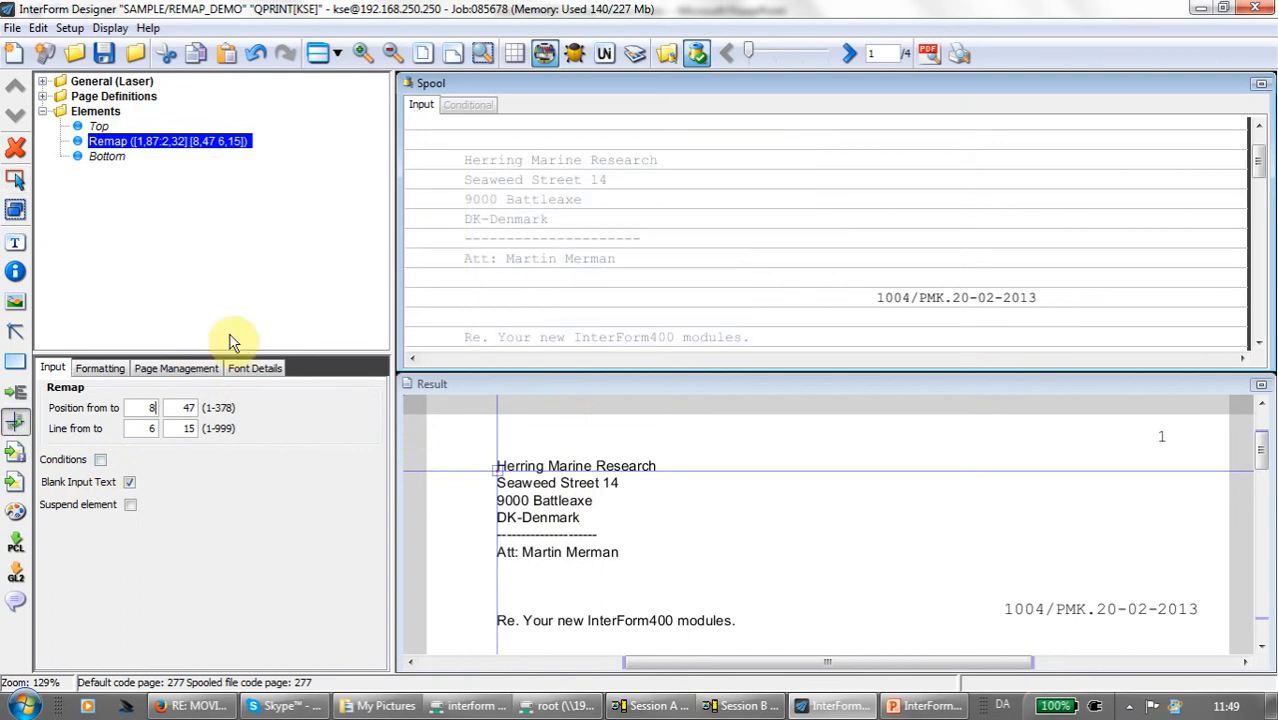
{"action": "left_click_drag", "start_coordinate": [470, 163], "coordinate": [732, 265]}
{"action": "left_click", "coordinate": [891, 466]}
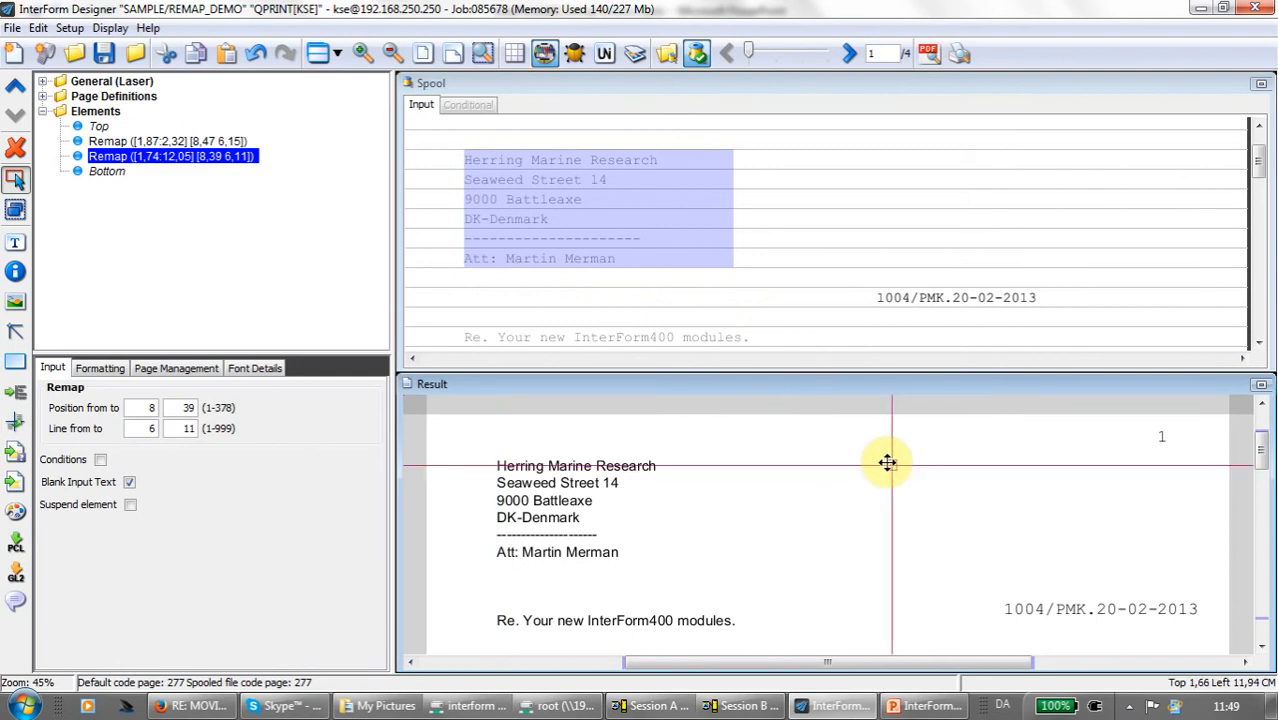
- Turn off blanking of the input text for the first remap and inspect the second remap
{"action": "left_click", "coordinate": [150, 143]}
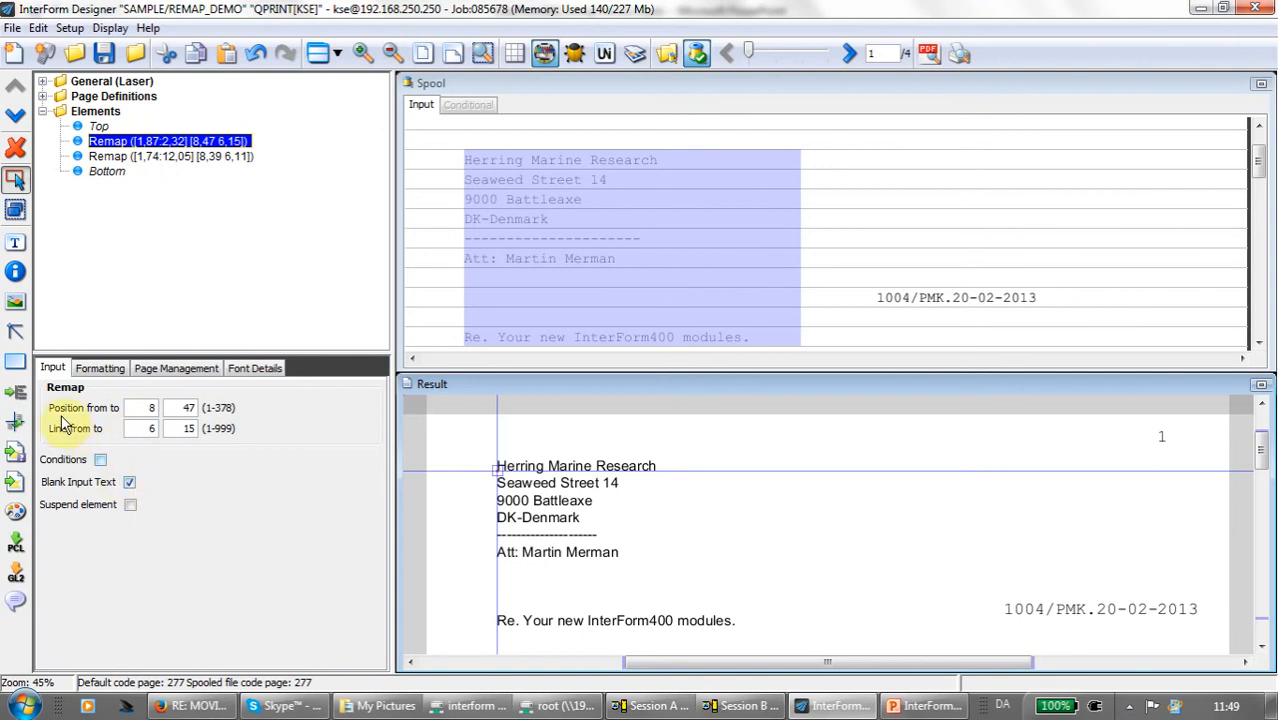
{"action": "left_click", "coordinate": [129, 483]}
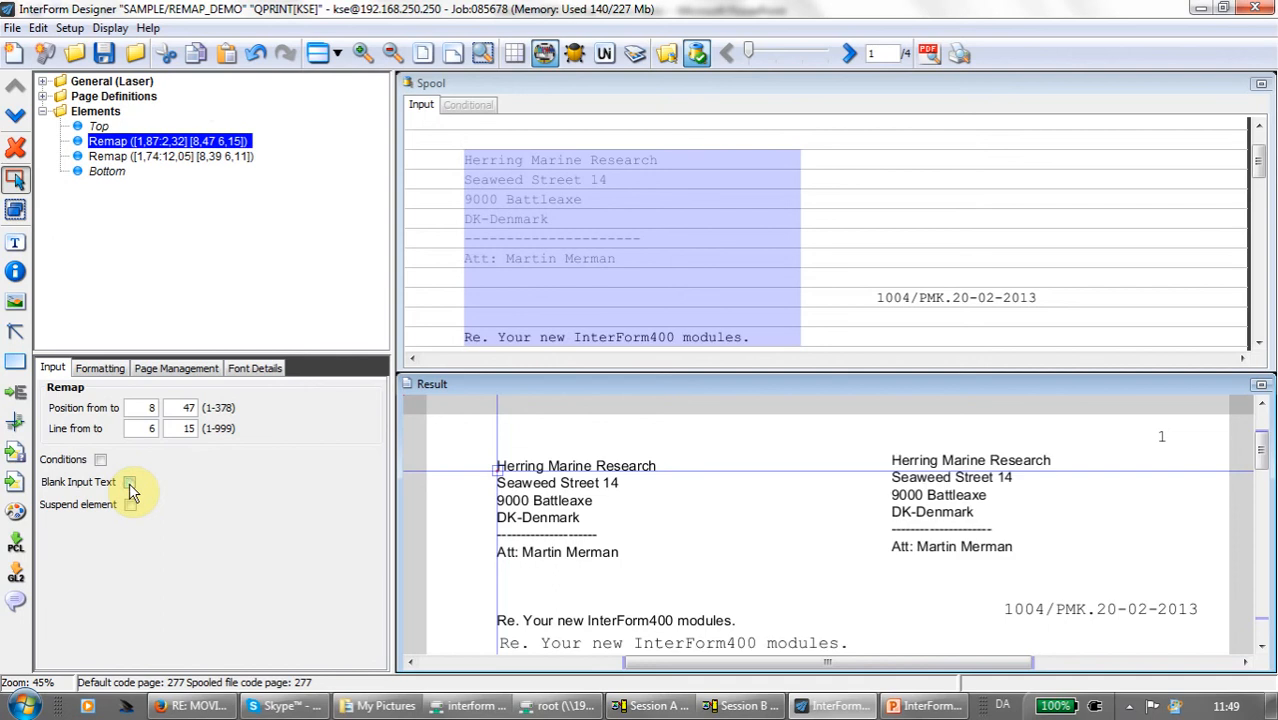
{"action": "left_click", "coordinate": [128, 158]}
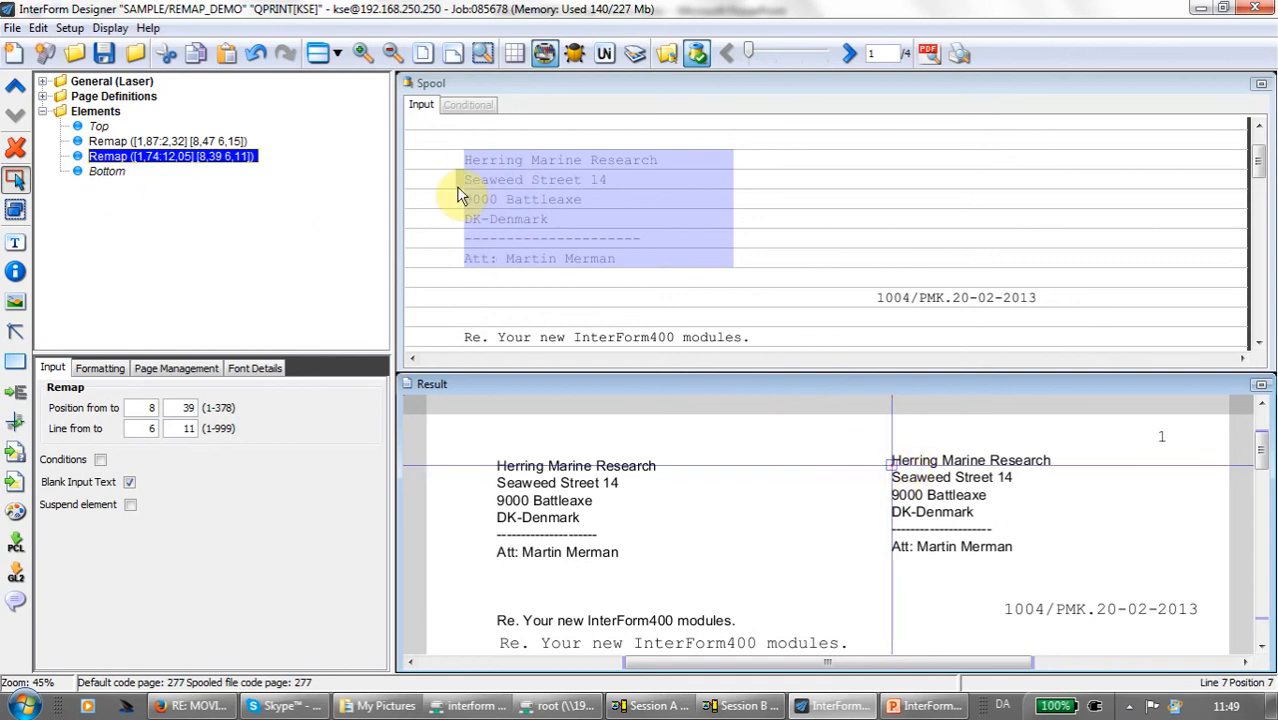
- Add a condition to the first remap requiring position 8 to equal S
{"action": "left_click", "coordinate": [171, 143]}
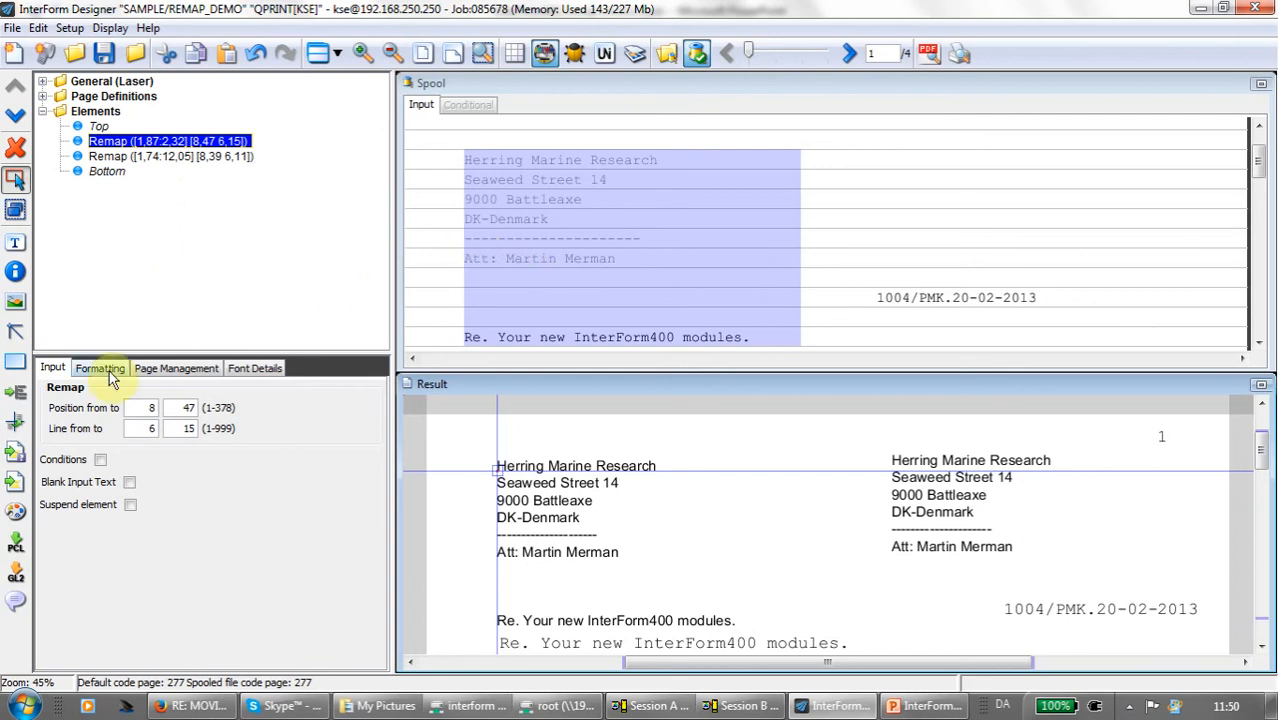
{"action": "left_click", "coordinate": [100, 461]}
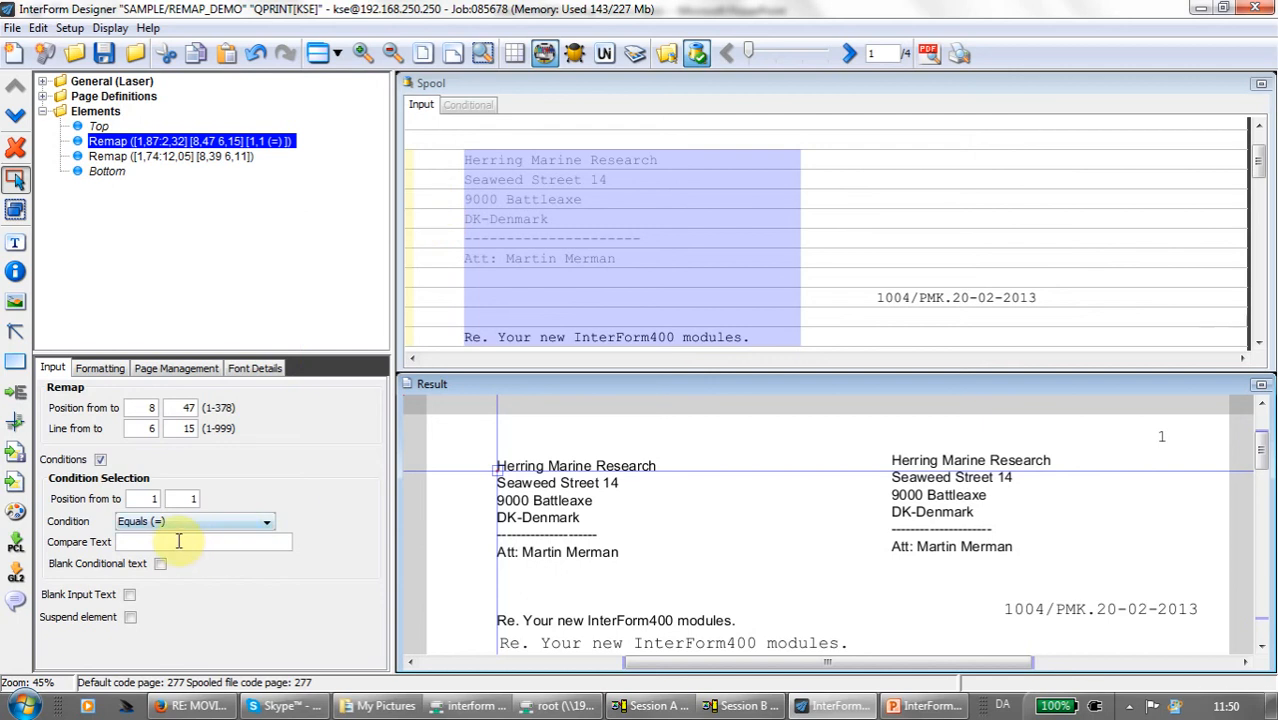
{"action": "left_click", "coordinate": [478, 240]}
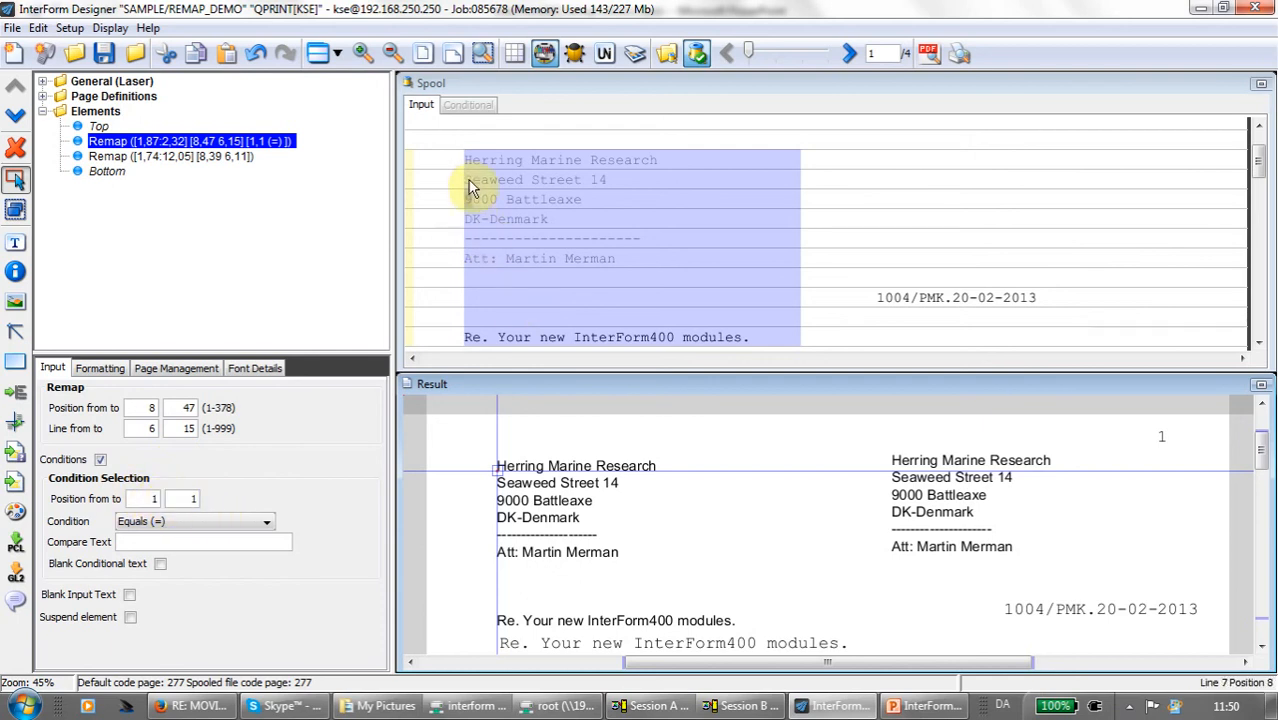
{"action": "left_click_drag", "start_coordinate": [471, 167], "coordinate": [493, 168]}
{"action": "left_click_drag", "start_coordinate": [571, 176], "coordinate": [616, 176]}
{"action": "left_click_drag", "start_coordinate": [516, 173], "coordinate": [470, 173]}
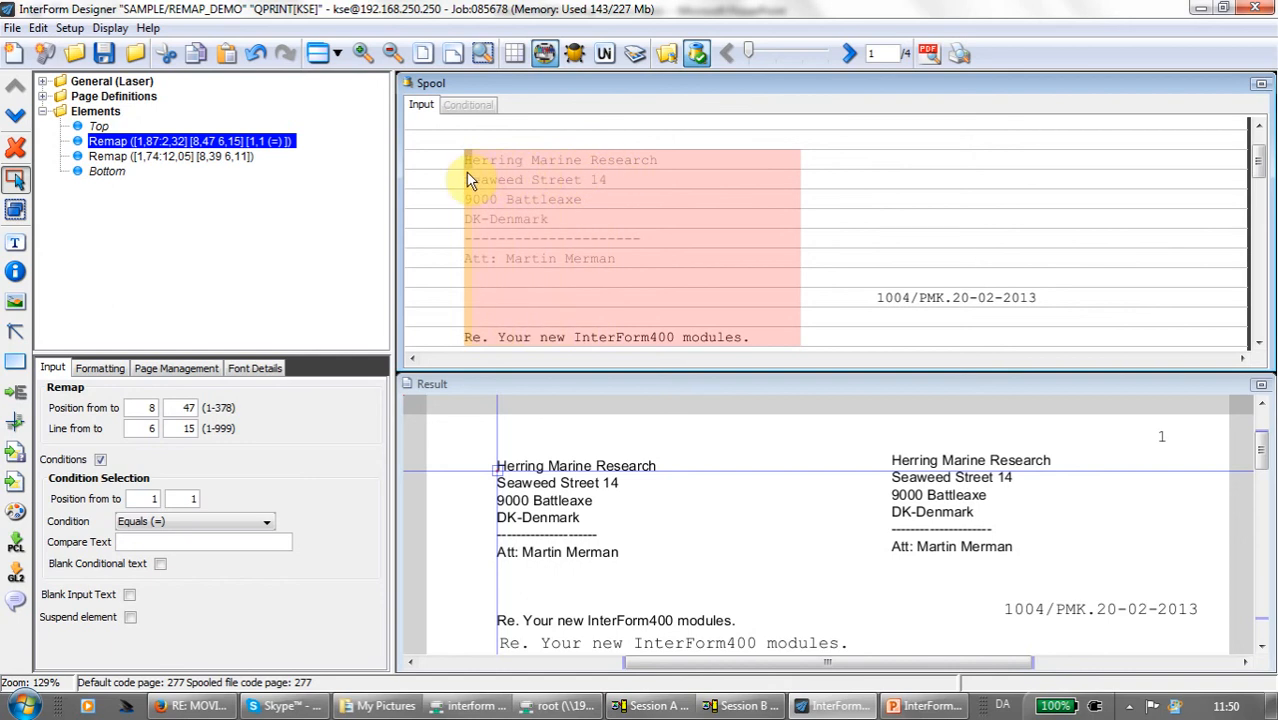
{"action": "left_click_drag", "start_coordinate": [470, 180], "coordinate": [471, 172]}
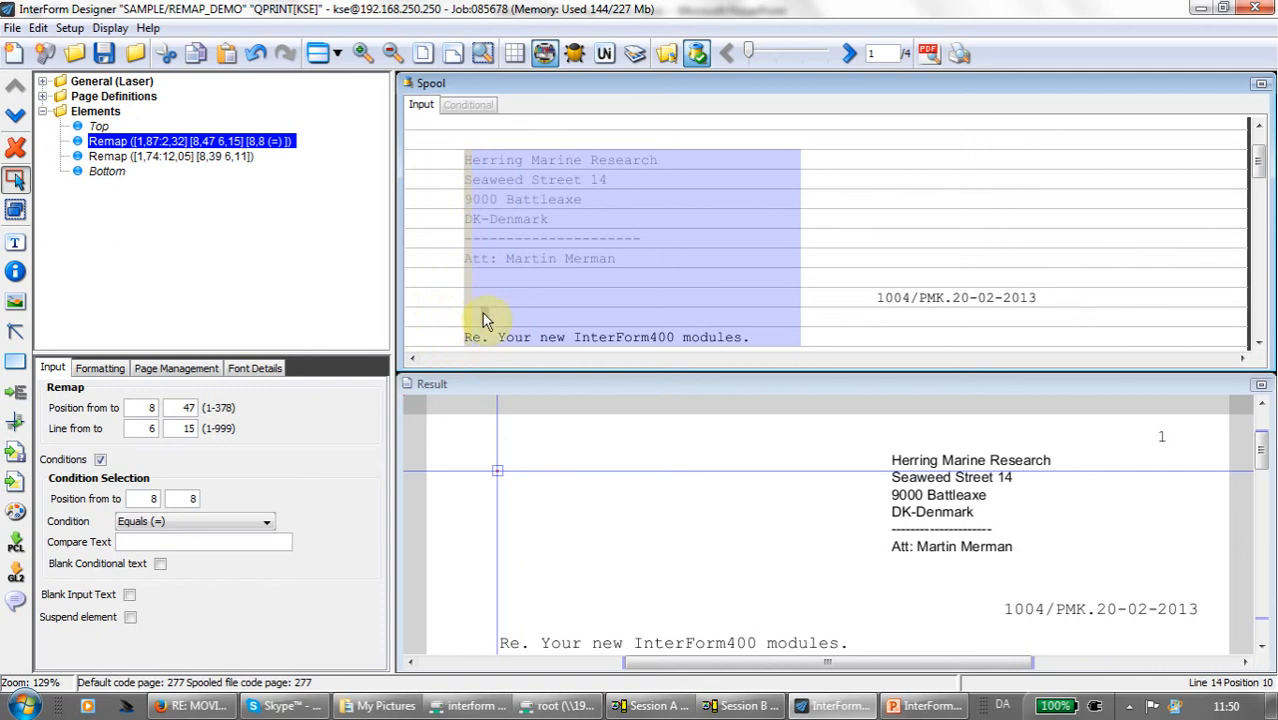
{"action": "left_click", "coordinate": [243, 537]}
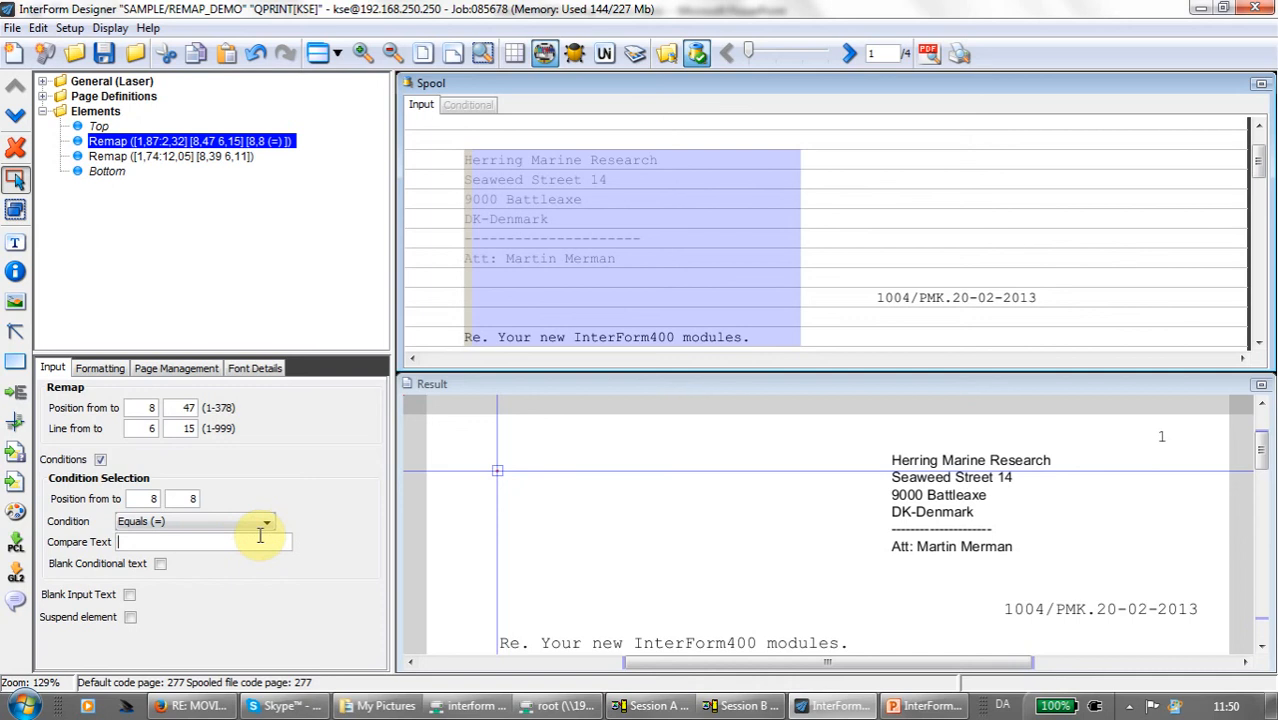
{"action": "type", "text": "S"}
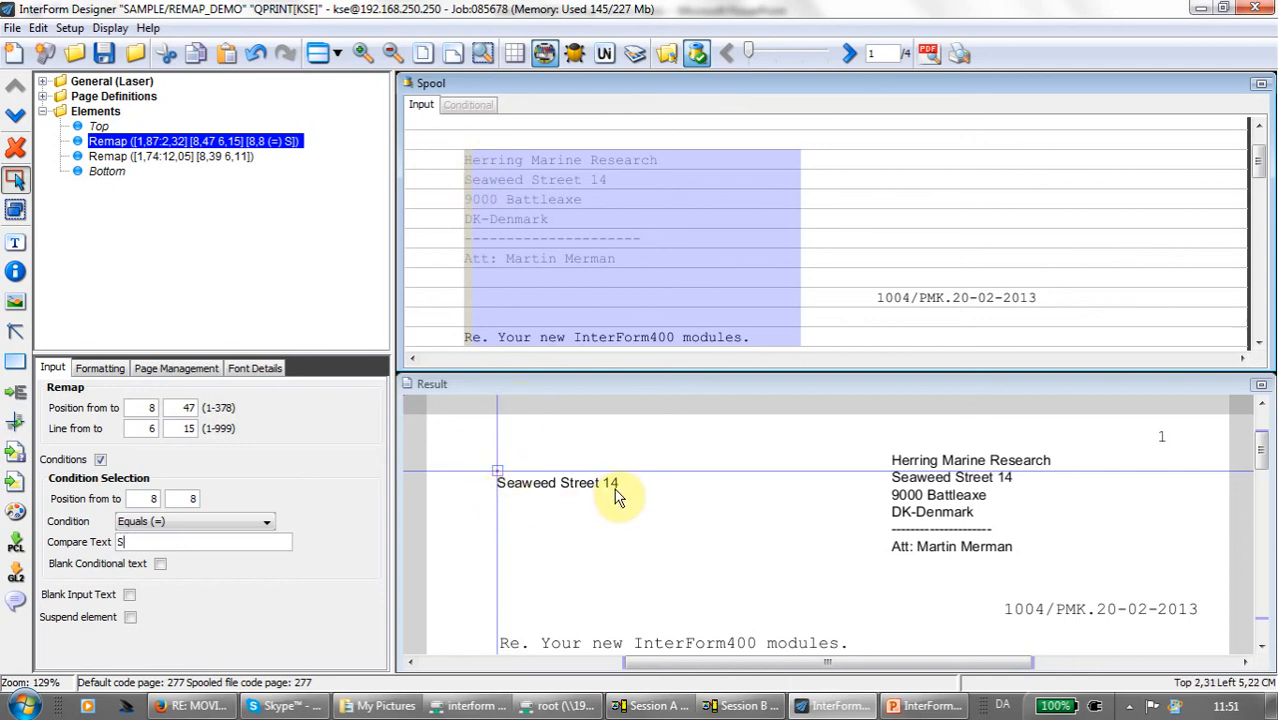
- Duplicate the conditional remap and compare the settings of the two copies
{"action": "left_click", "coordinate": [155, 146]}
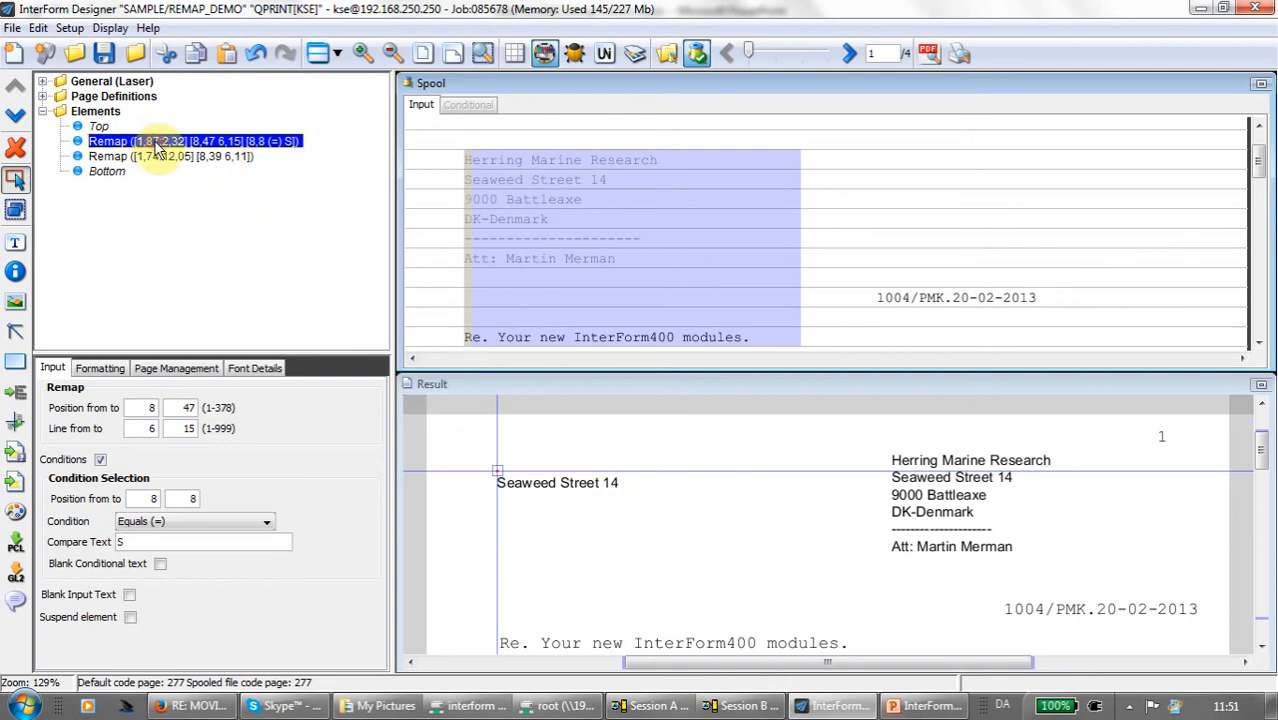
{"action": "left_click", "coordinate": [231, 52]}
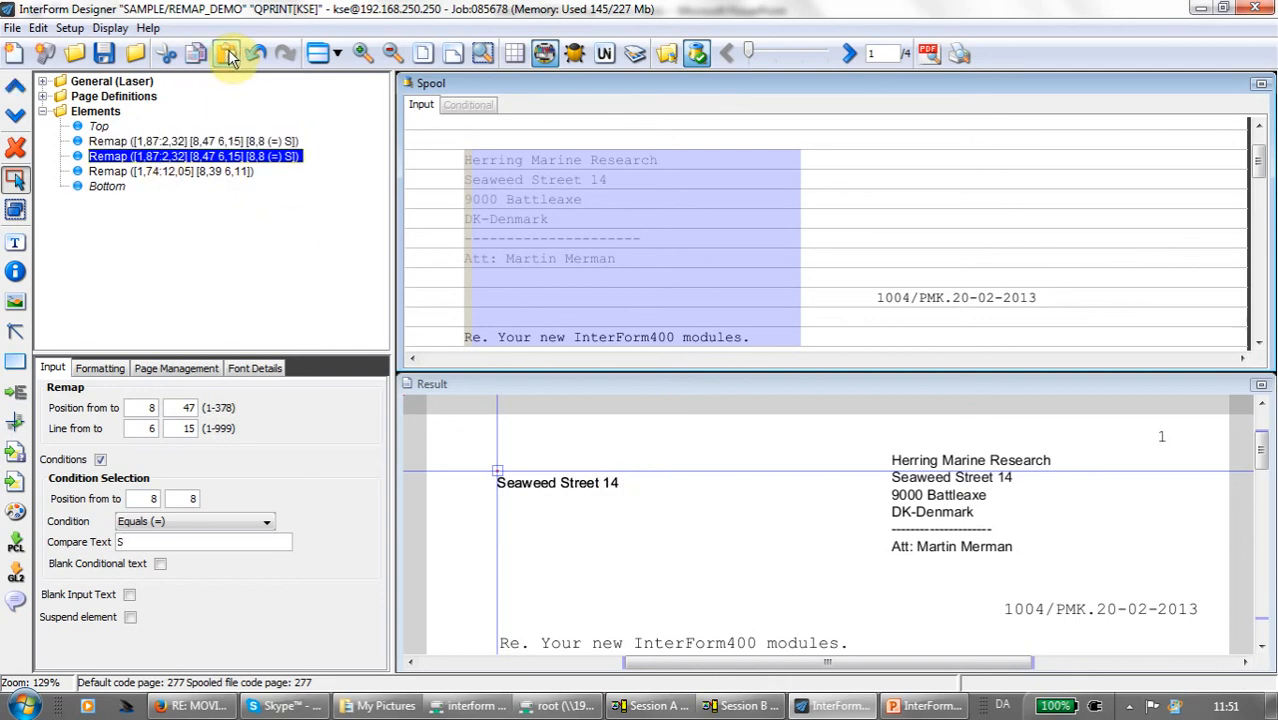
{"action": "left_click", "coordinate": [130, 142]}
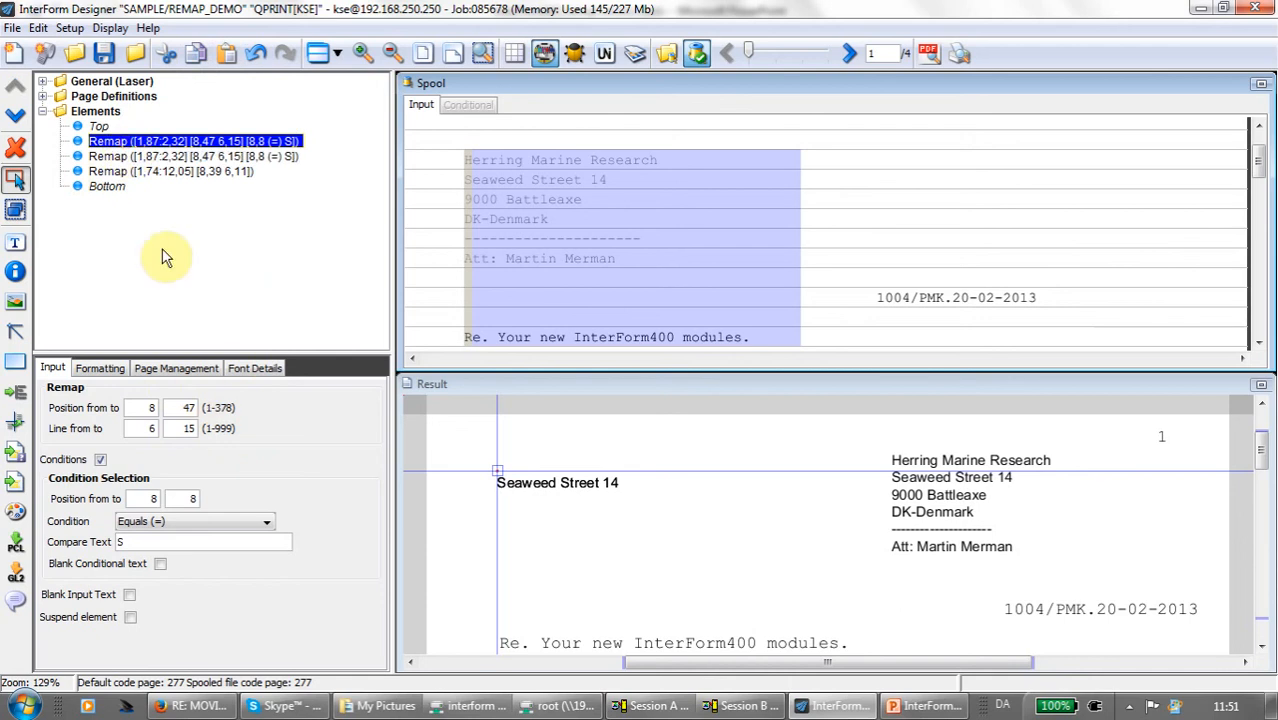
{"action": "left_click", "coordinate": [150, 157]}
{"action": "left_click", "coordinate": [155, 142]}
{"action": "left_click", "coordinate": [150, 157]}
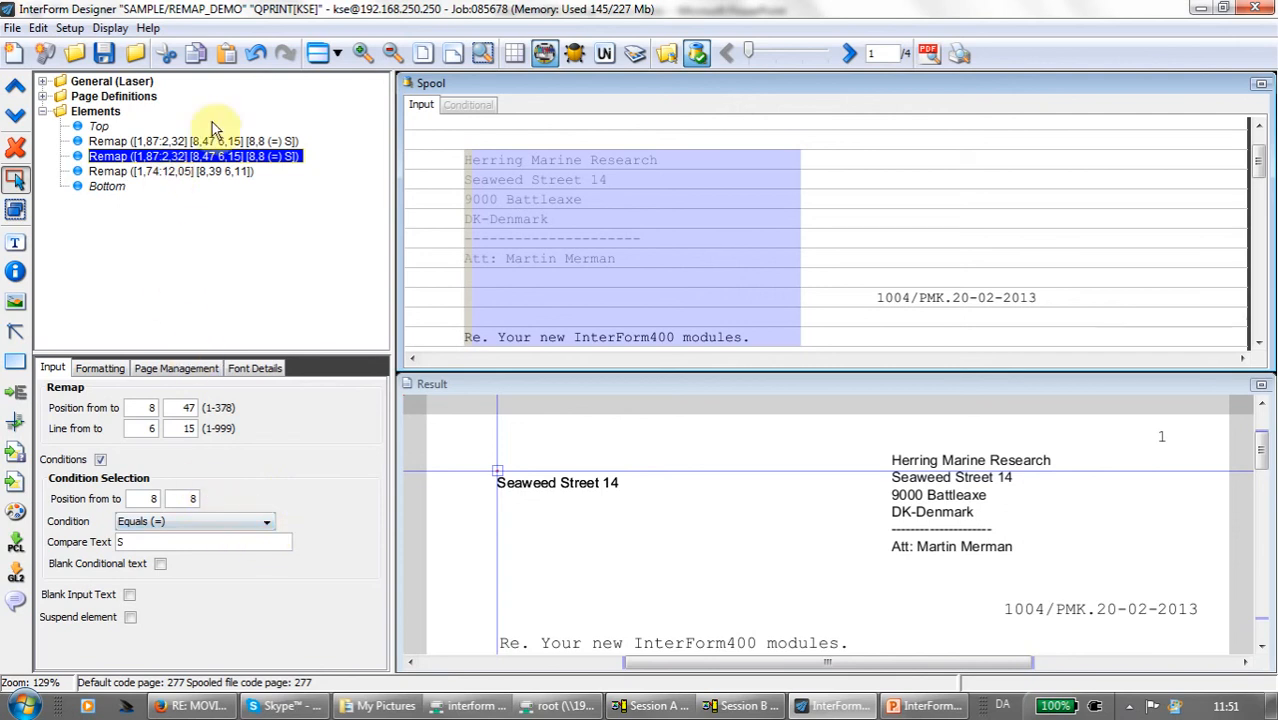
{"action": "left_click", "coordinate": [205, 141]}
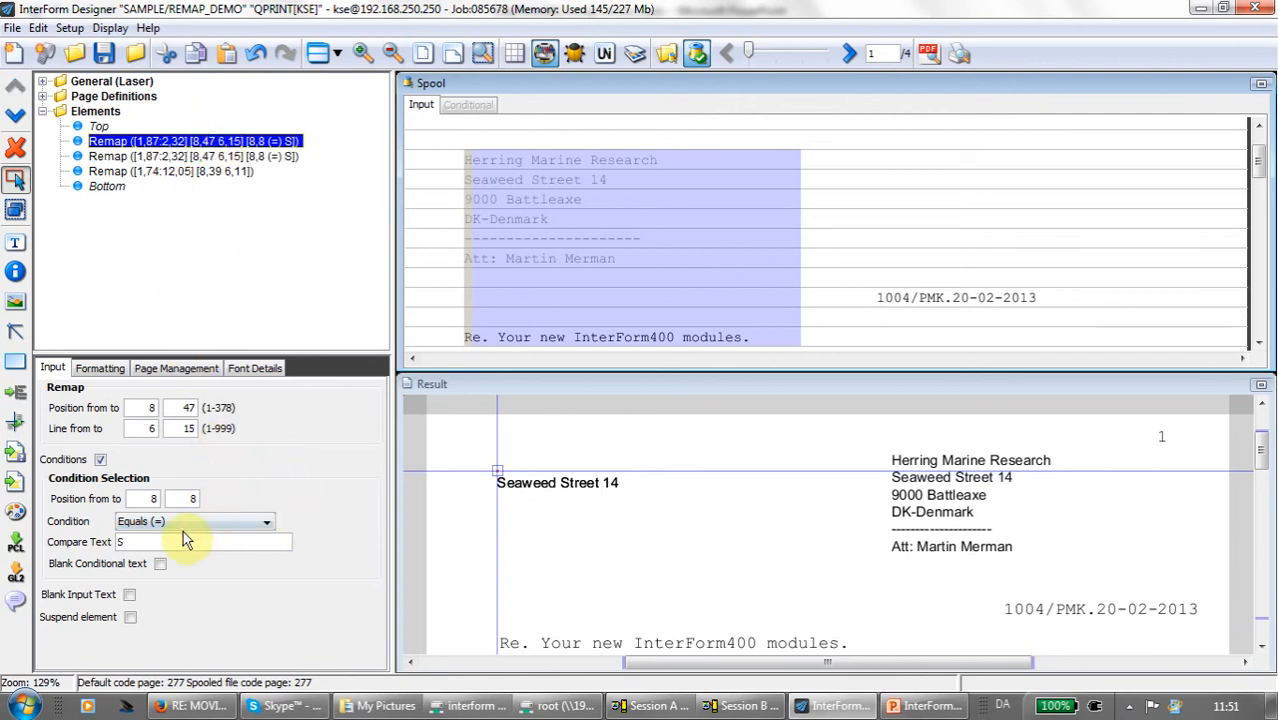
- Set the condition of the second conditional remap to Not Equals (N)
{"action": "left_click", "coordinate": [210, 156]}
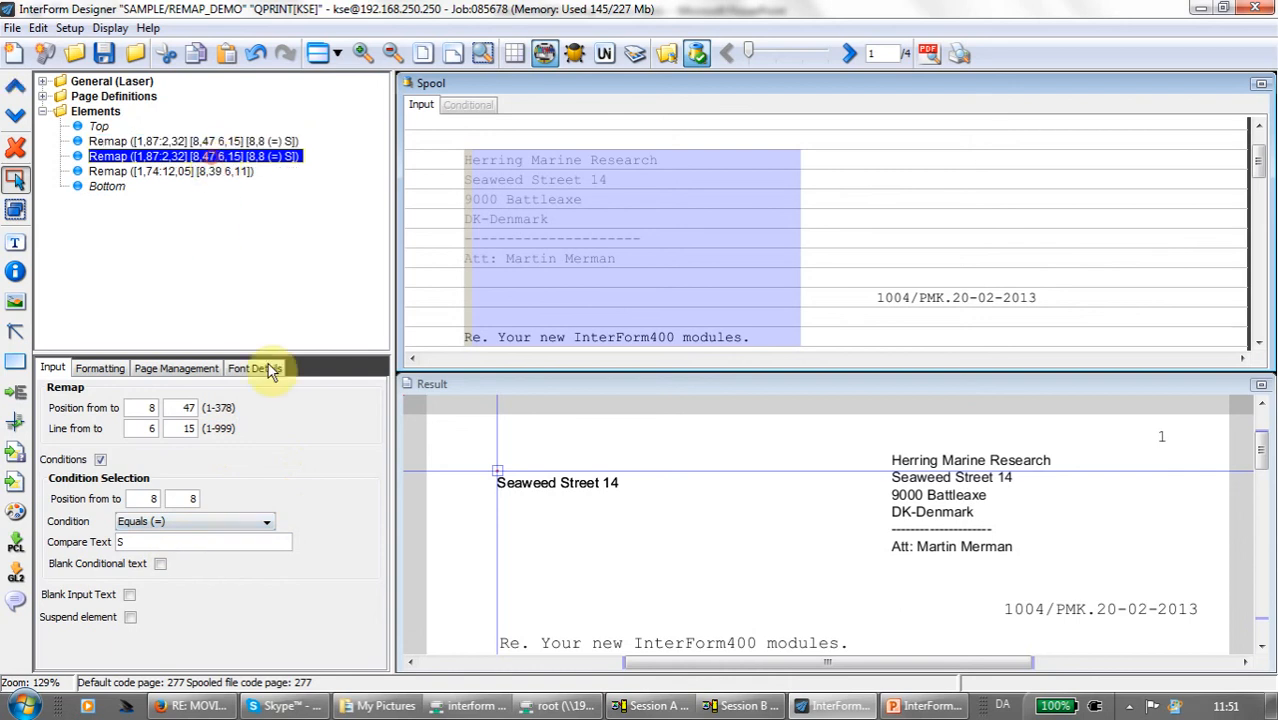
{"action": "left_click", "coordinate": [270, 521]}
{"action": "left_click", "coordinate": [243, 578]}
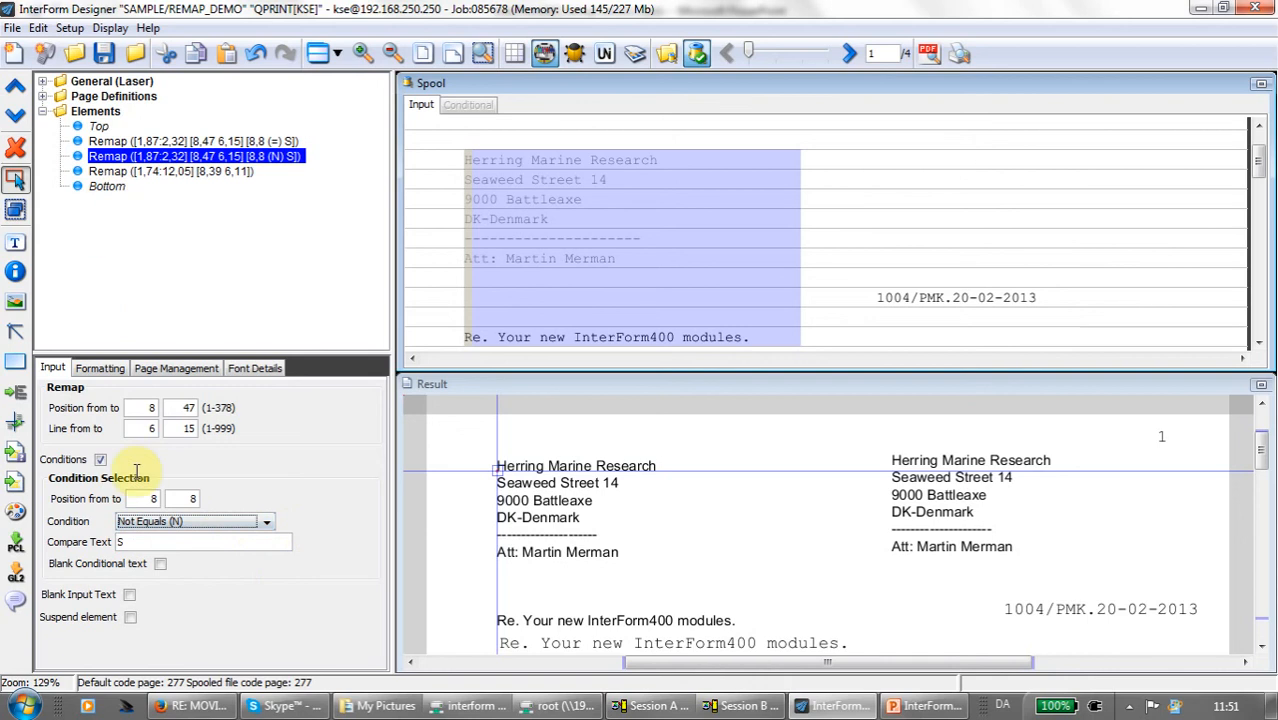
- Set the Not Equals remap's font to Arial 10 Bold - 5110 and compare it with the Equals remap
{"action": "left_click", "coordinate": [110, 369]}
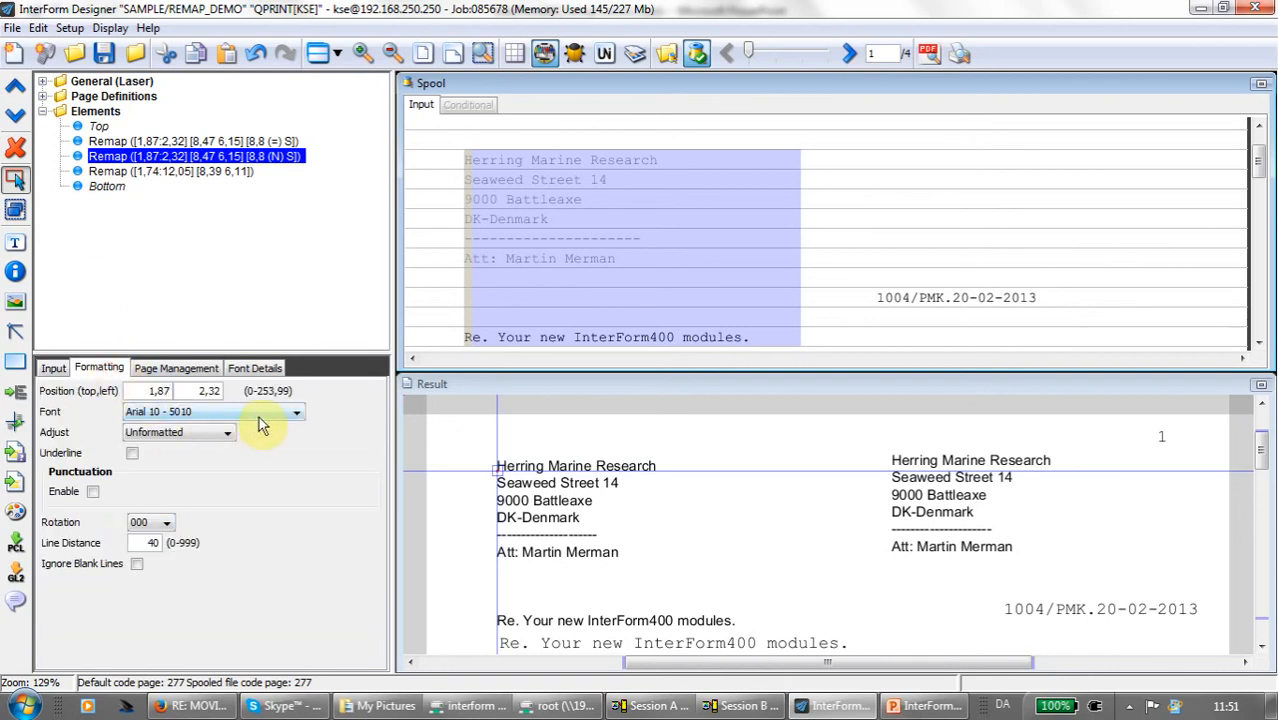
{"action": "left_click", "coordinate": [296, 416]}
{"action": "left_click", "coordinate": [269, 442]}
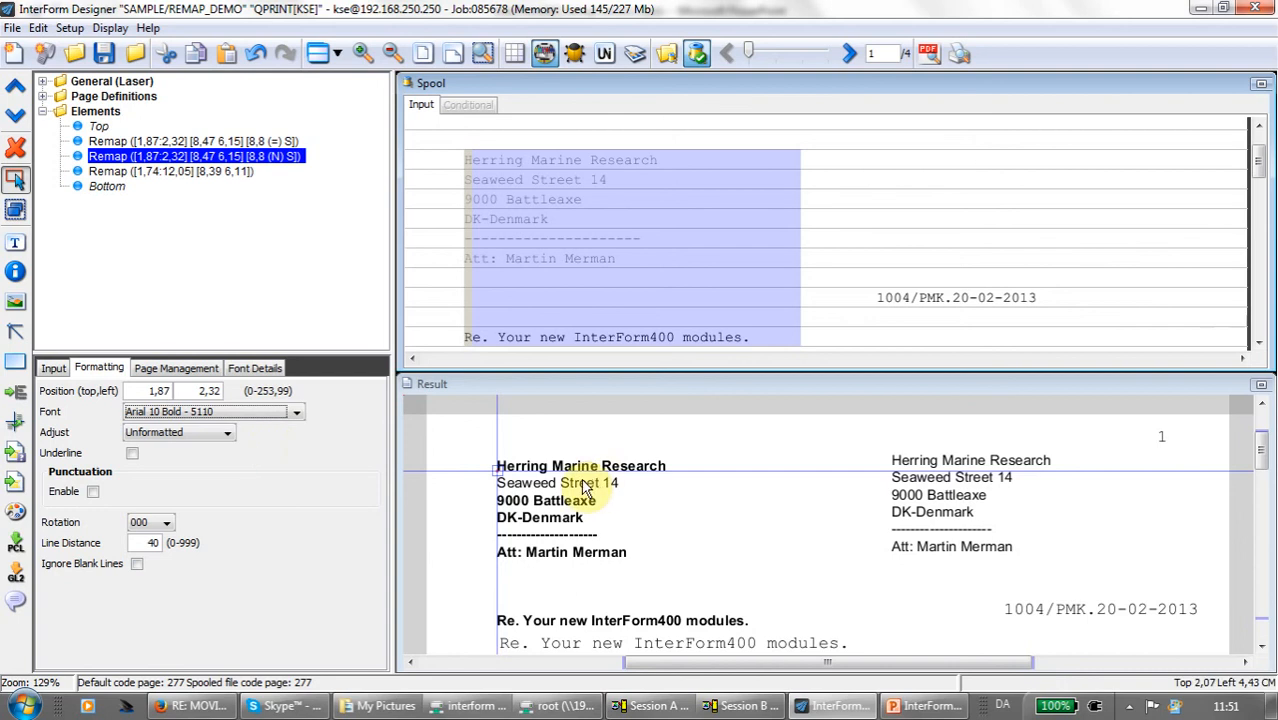
{"action": "left_click", "coordinate": [225, 142]}
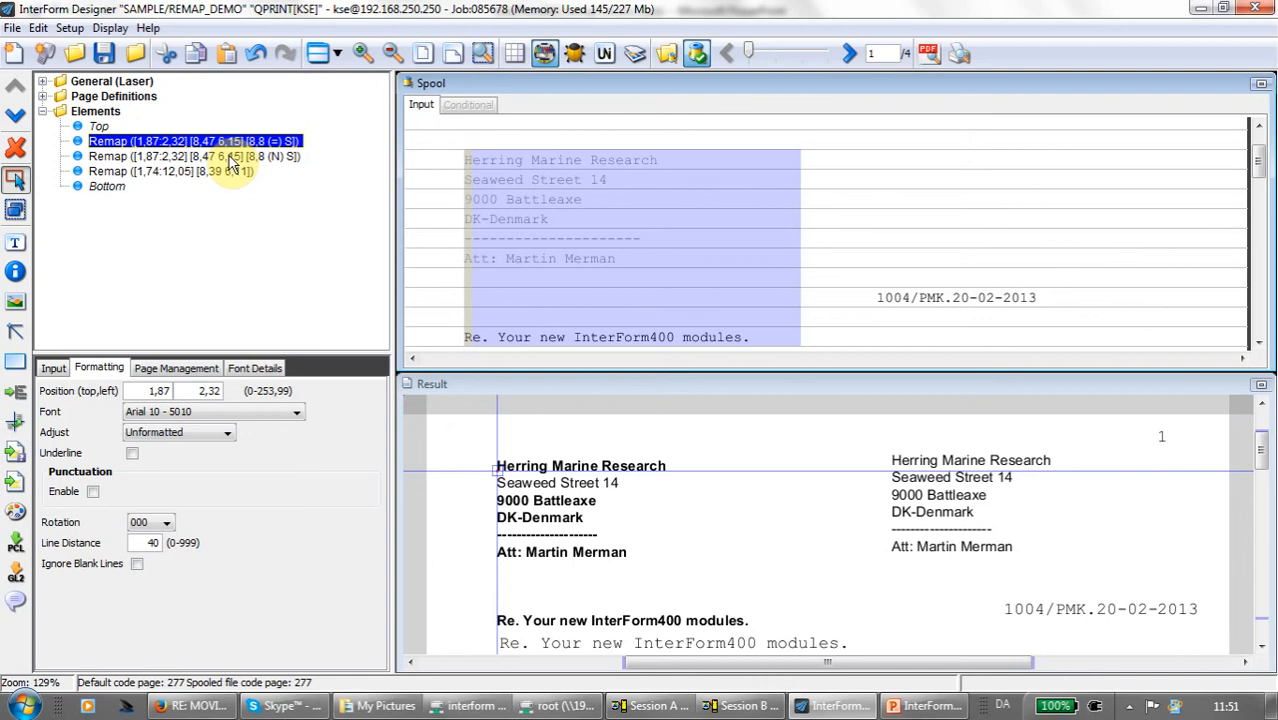
{"action": "left_click", "coordinate": [232, 157]}
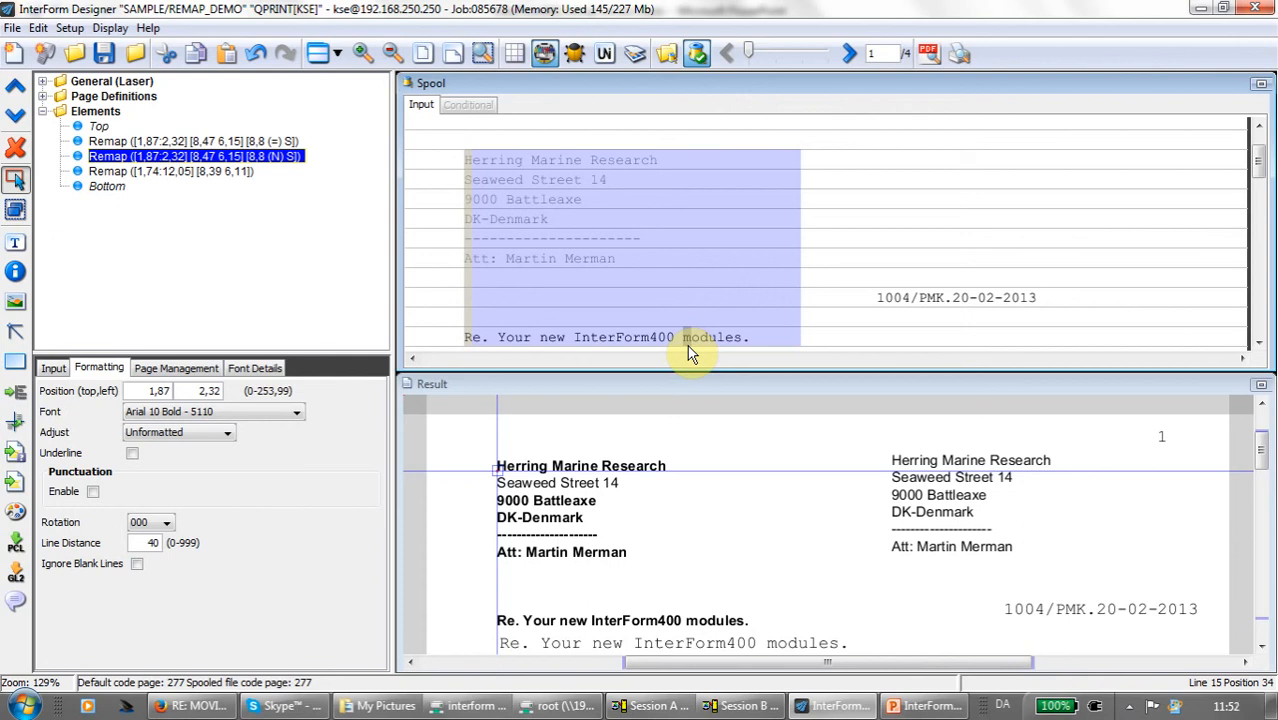
{"action": "left_click", "coordinate": [408, 325]}
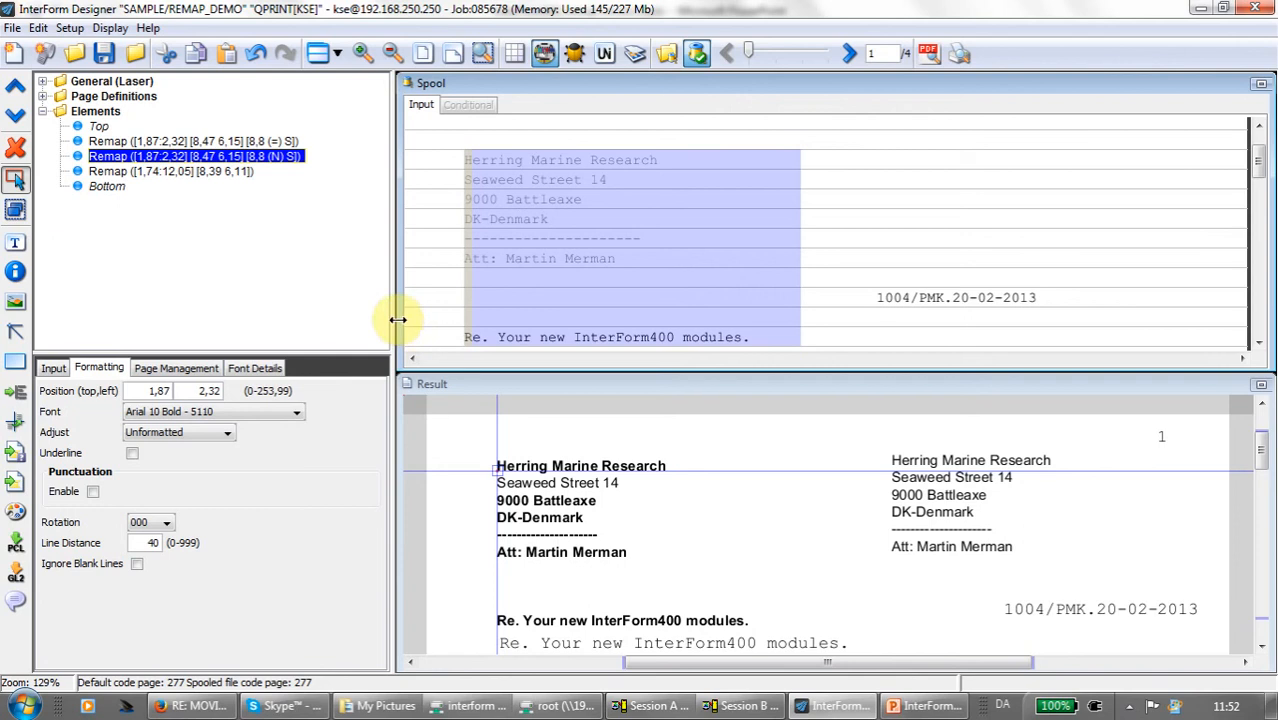